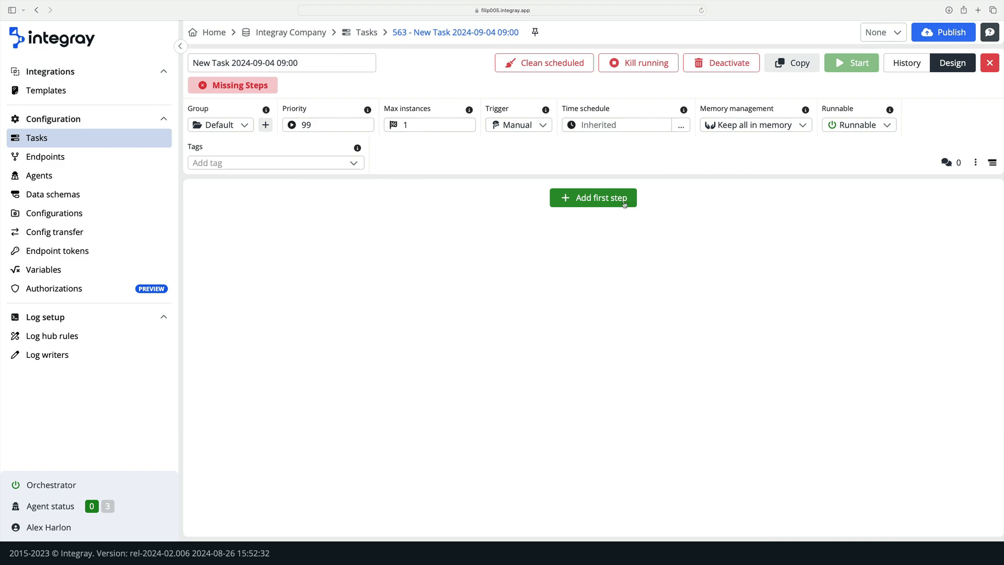
# Add a first step to the new task using the JS Mapper v3.5.3 connector
pyautogui.click(623, 204)
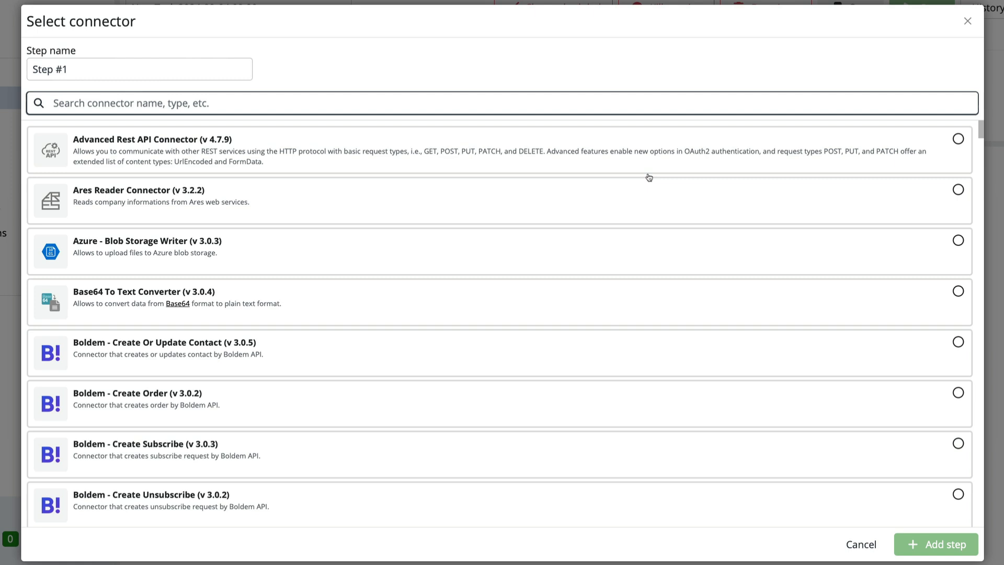
pyautogui.write('js')
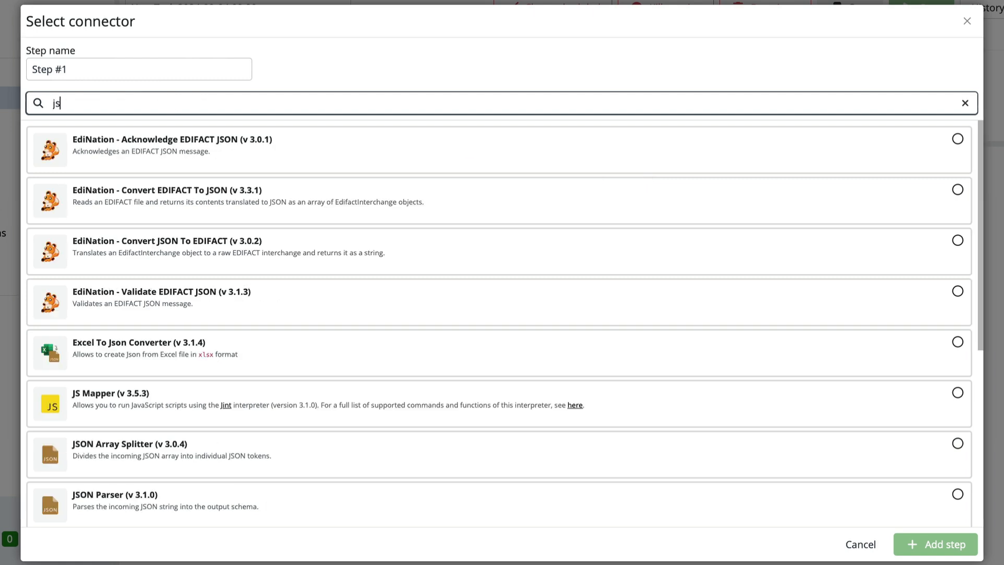
pyautogui.click(573, 399)
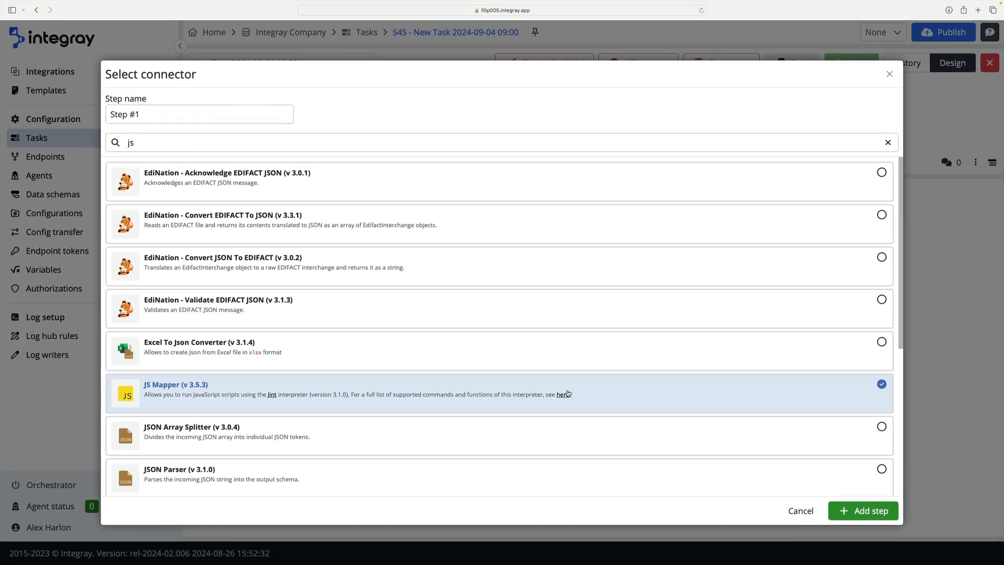
pyautogui.click(857, 511)
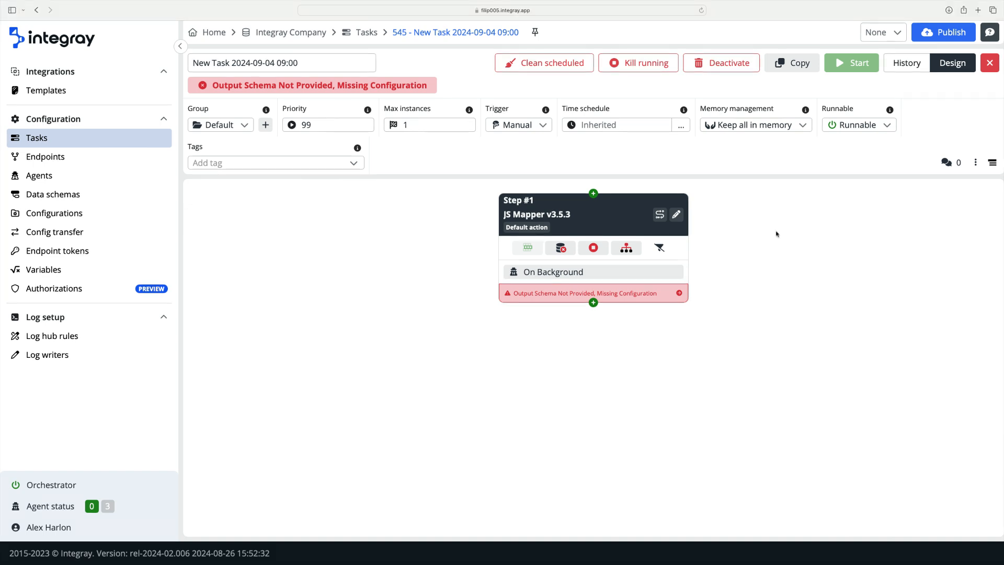
# View the new JS Mapper step's settings, then leave them and discard any changes
pyautogui.click(676, 215)
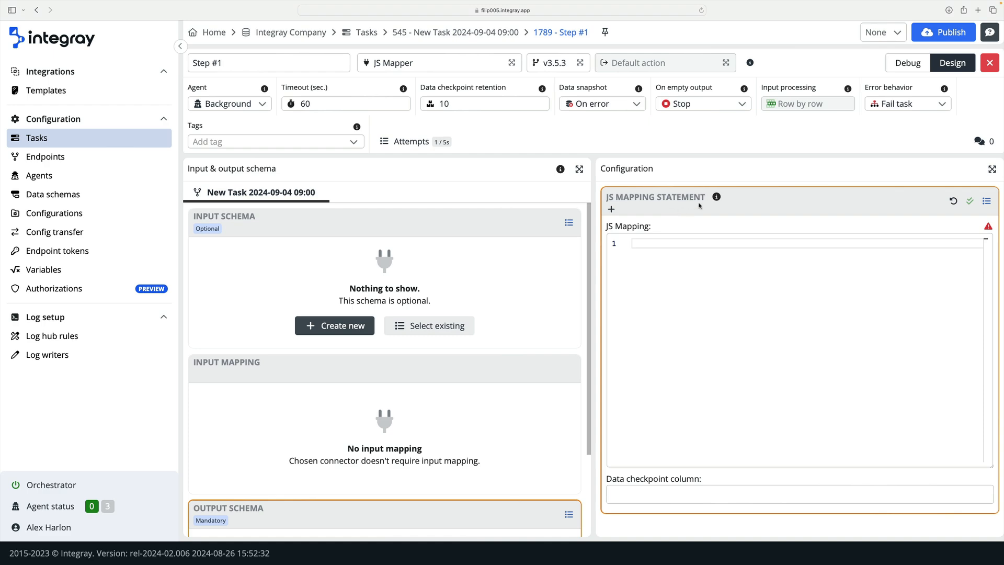
pyautogui.click(989, 63)
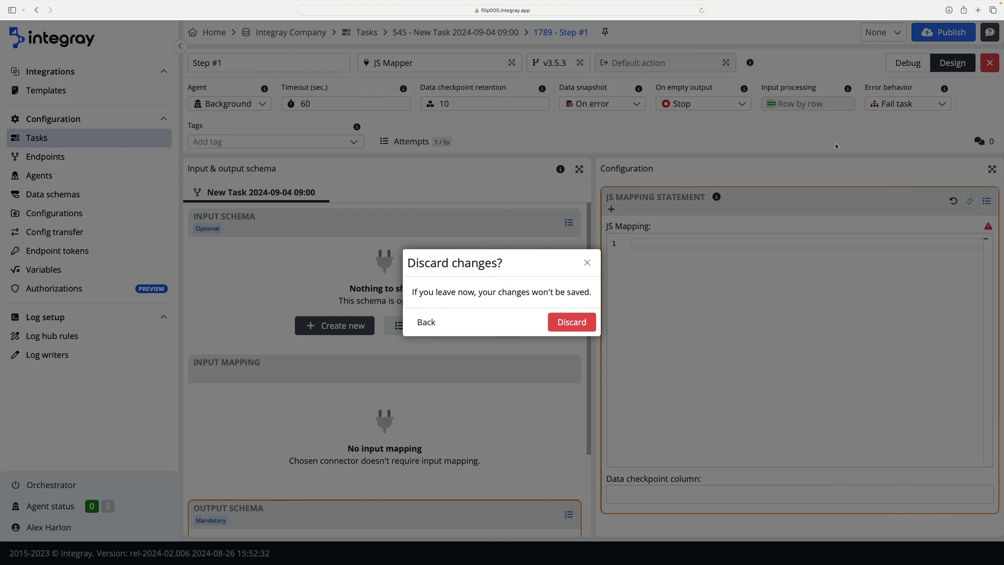
pyautogui.click(591, 320)
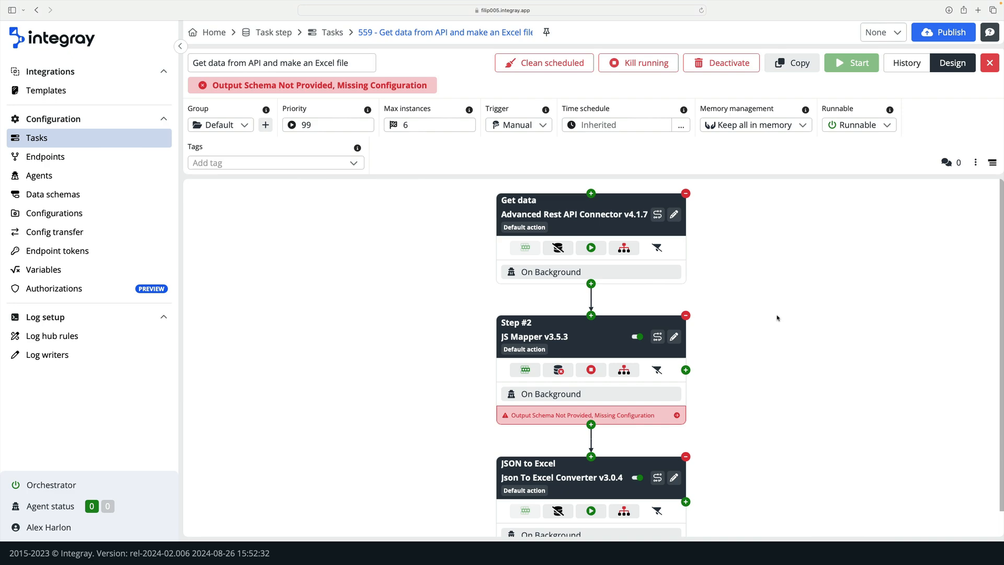
# Rename Step #2 in the "Get data from API and make an Excel file" task as "JSON for Excel Converter"
pyautogui.click(674, 337)
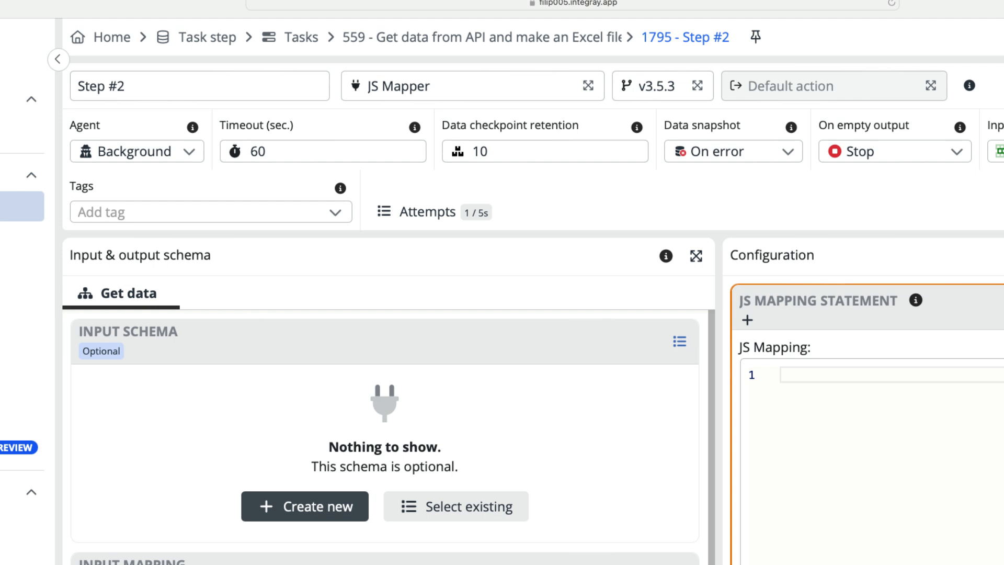
pyautogui.hotkey('ctrl', 'a')
pyautogui.write('JSON for Excel Converter')
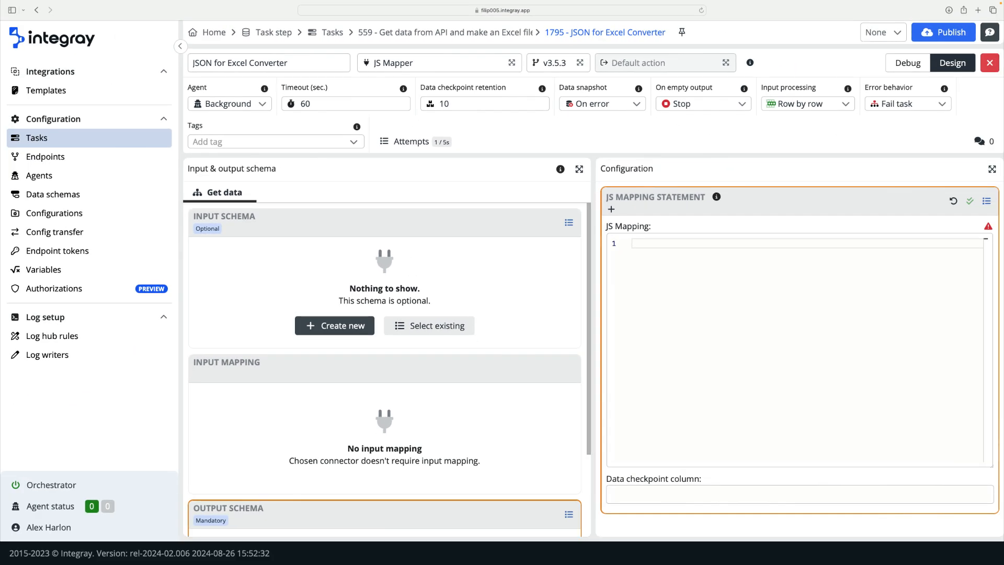
# Change the JSON for Excel Converter step's connector to Delay v3.0.3
pyautogui.click(511, 63)
pyautogui.write('del')
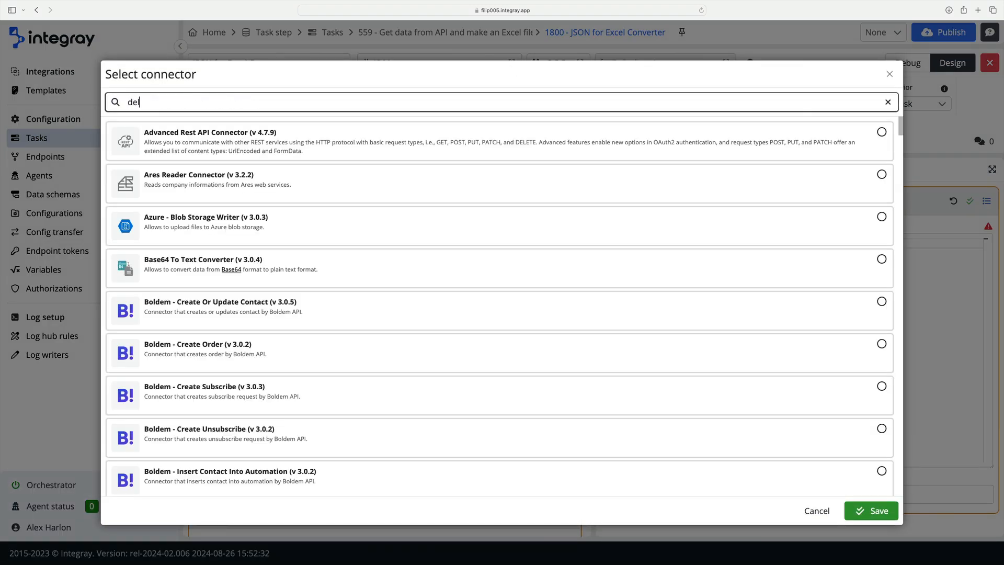
pyautogui.click(457, 214)
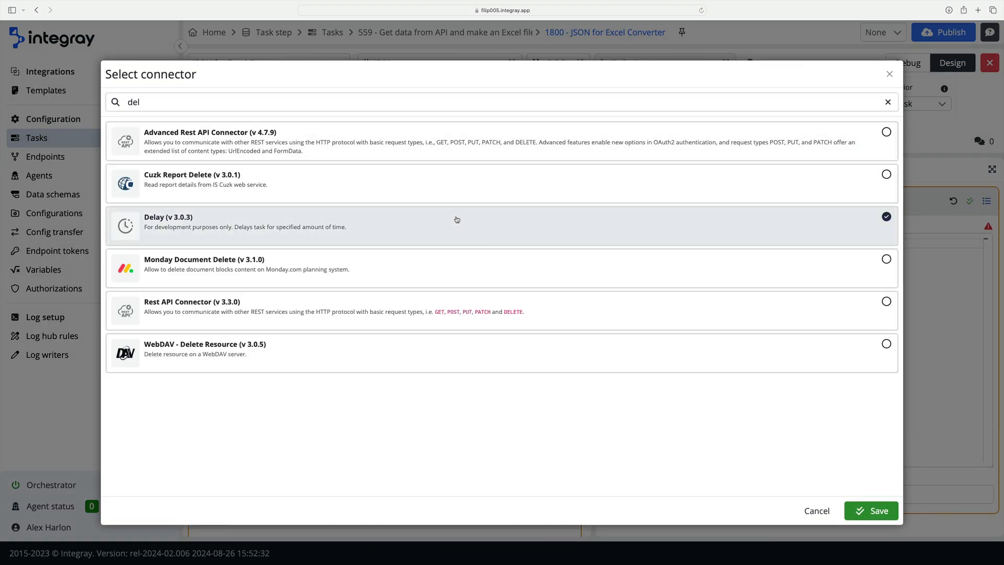
pyautogui.click(852, 511)
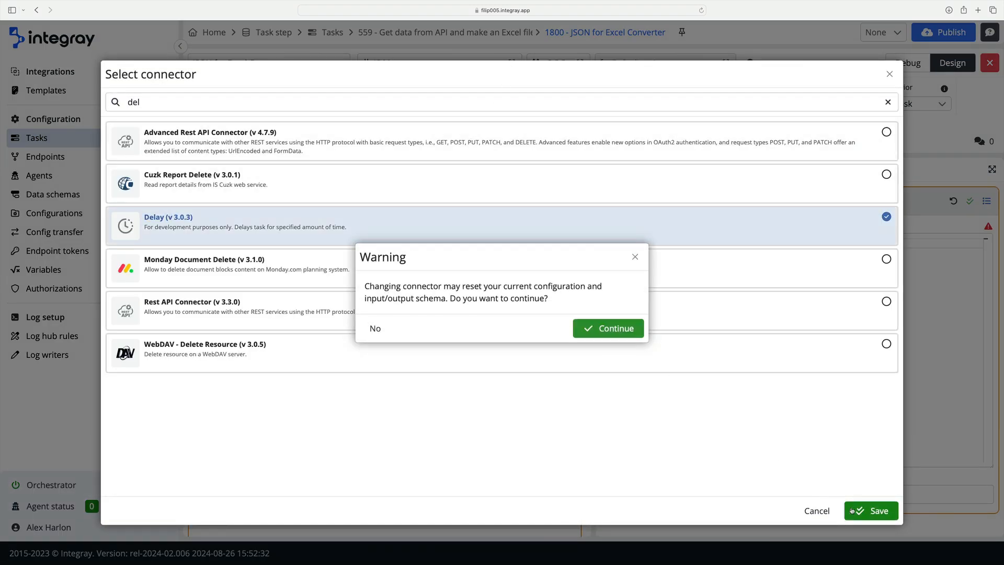
pyautogui.click(614, 329)
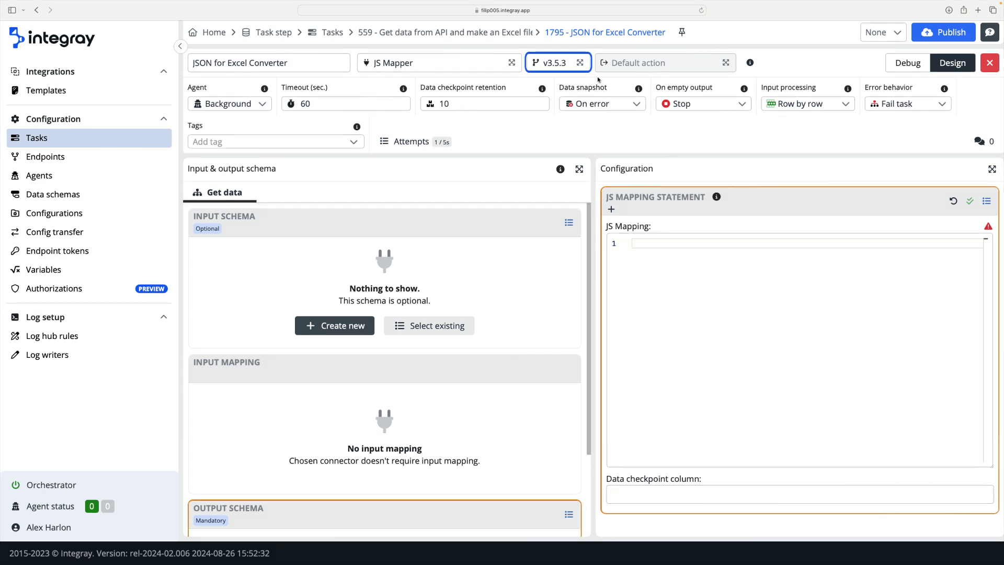
# Review the JS Mapper versions, keeping v3.5.3, and the Advanced Rest API Connector's response formats, keeping Text
pyautogui.click(582, 65)
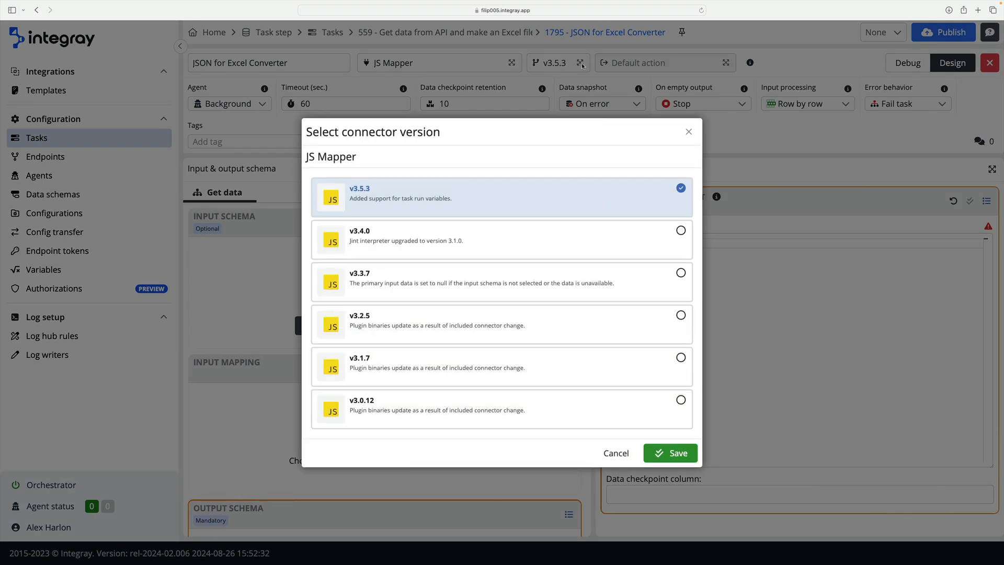
pyautogui.click(660, 452)
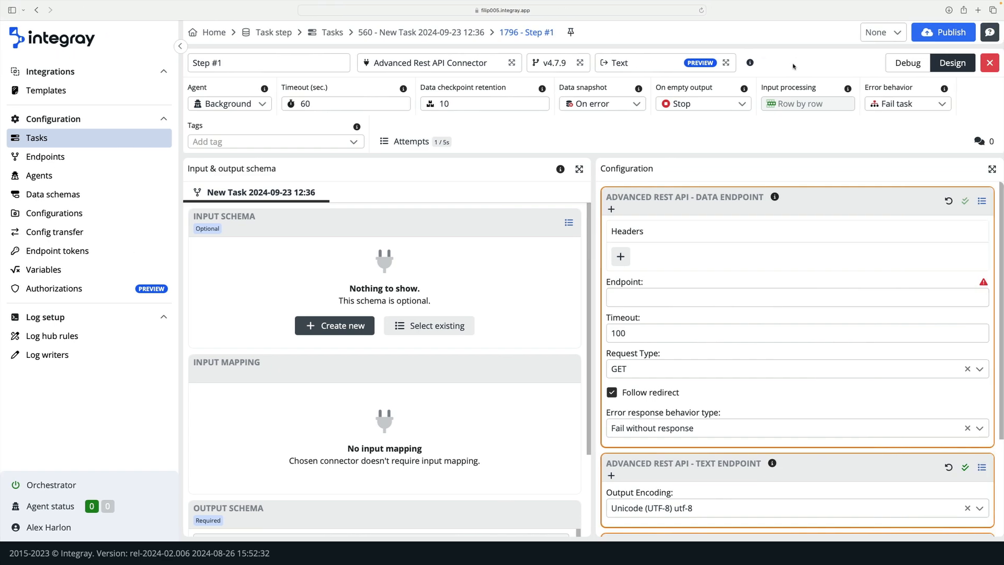
pyautogui.click(726, 64)
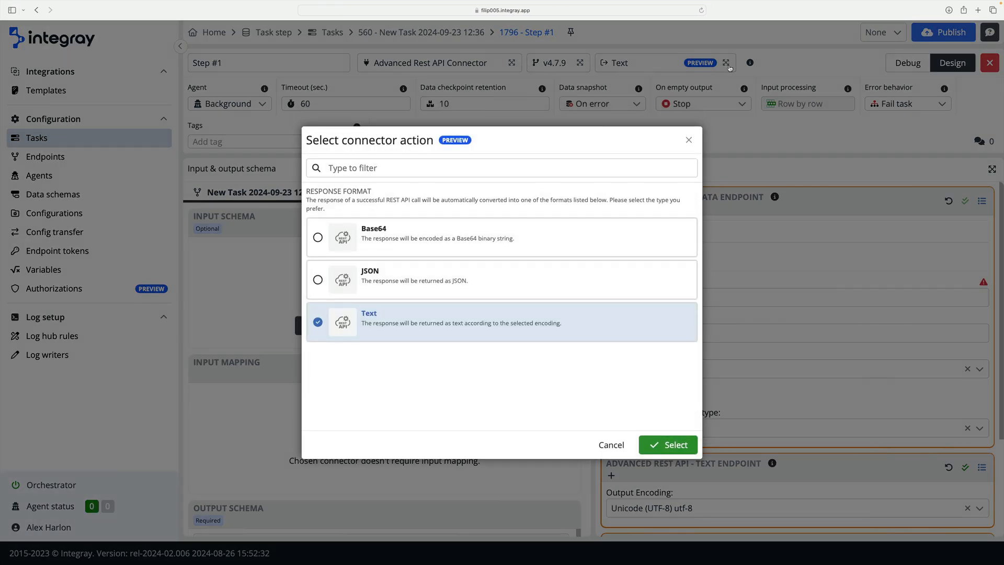
pyautogui.click(663, 445)
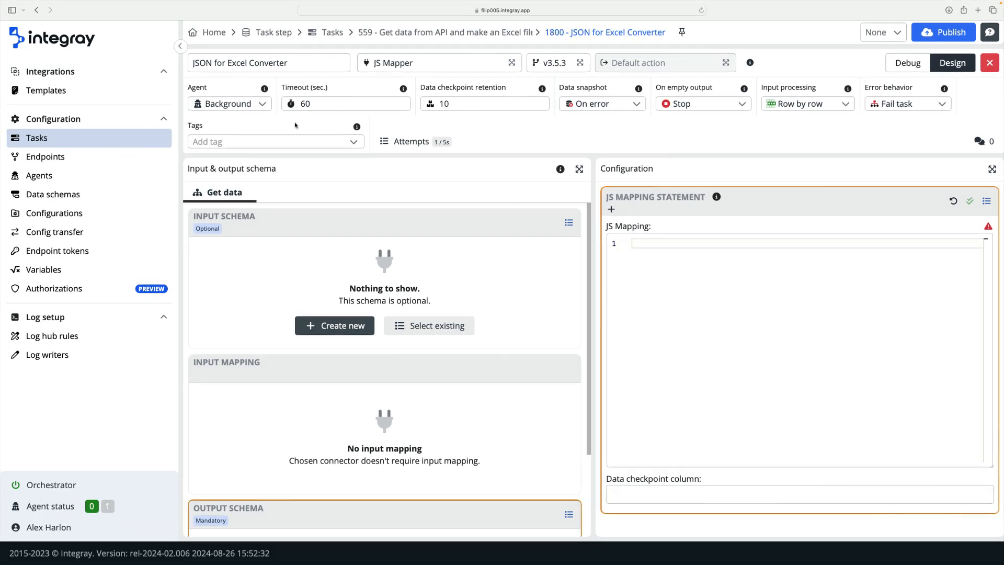
# Examine which agents are available for running the JSON for Excel Converter step
pyautogui.click(267, 105)
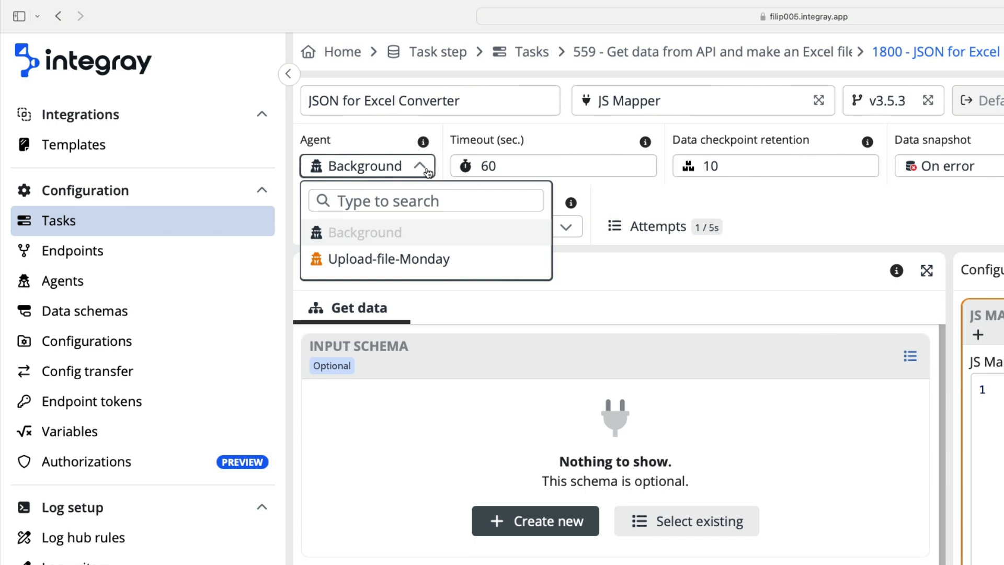
pyautogui.press('Down')
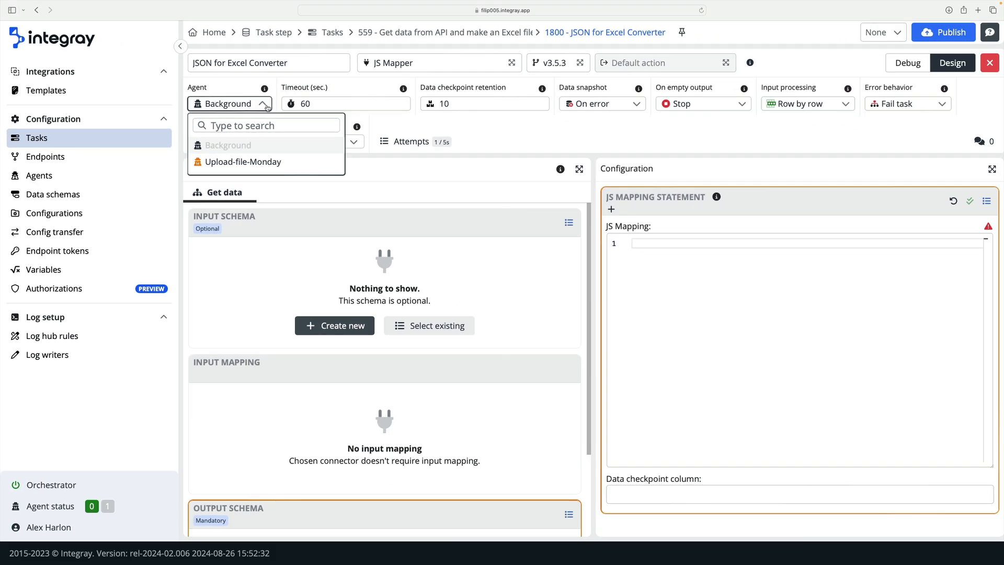
pyautogui.click(266, 104)
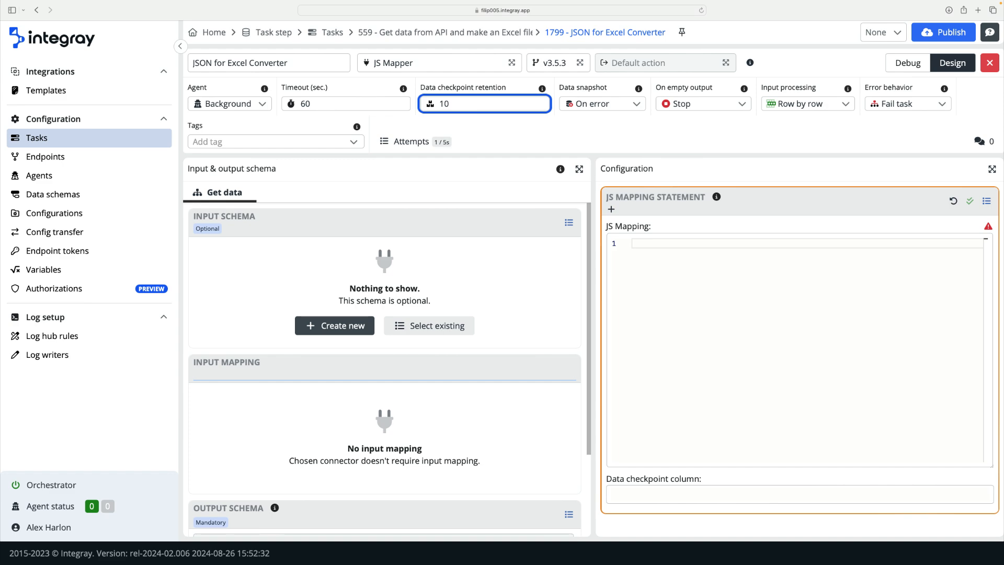
# Examine the data snapshot options of the JSON for Excel Converter step, keeping On error
pyautogui.click(636, 104)
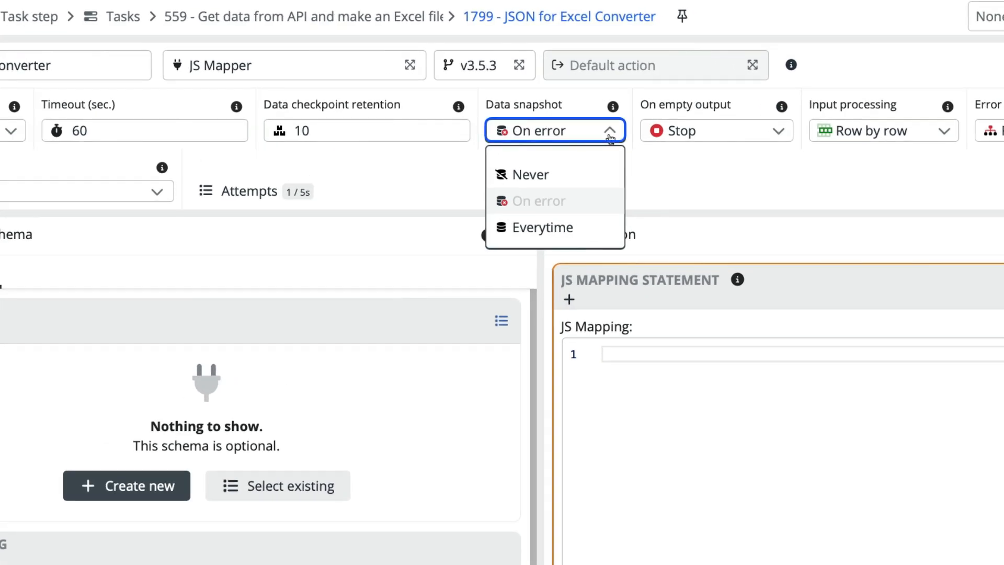
pyautogui.press('Down')
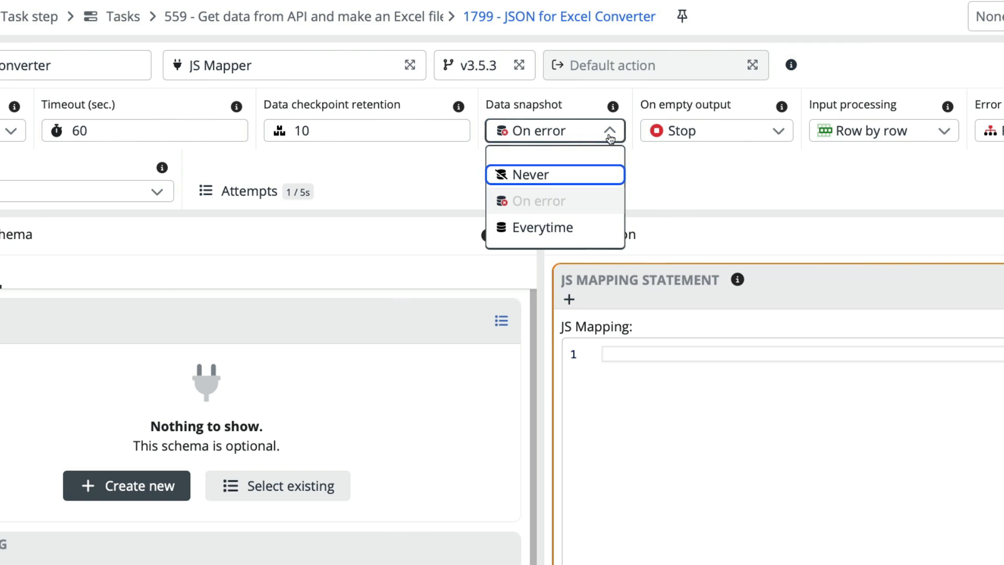
pyautogui.press('Down')
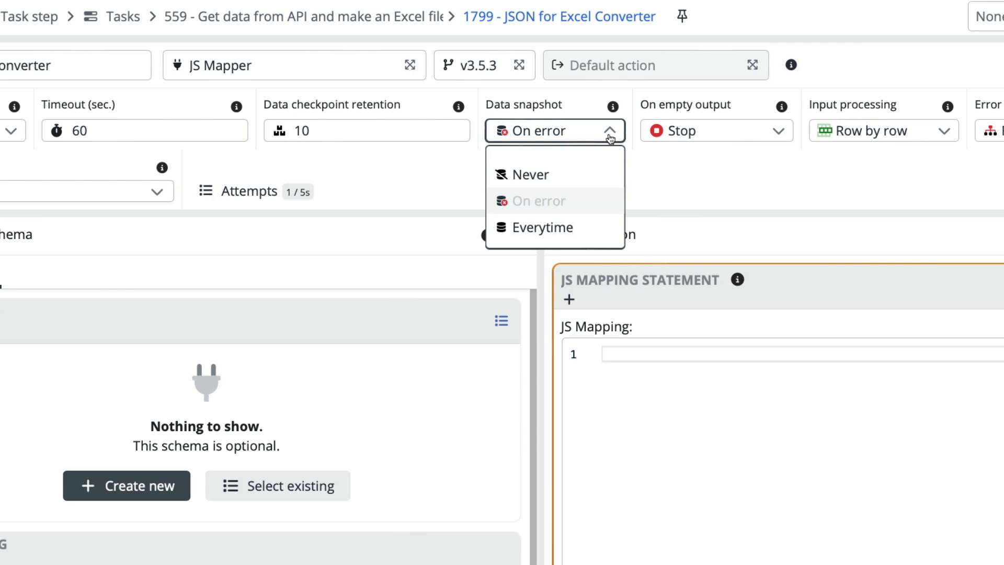
pyautogui.press('Down')
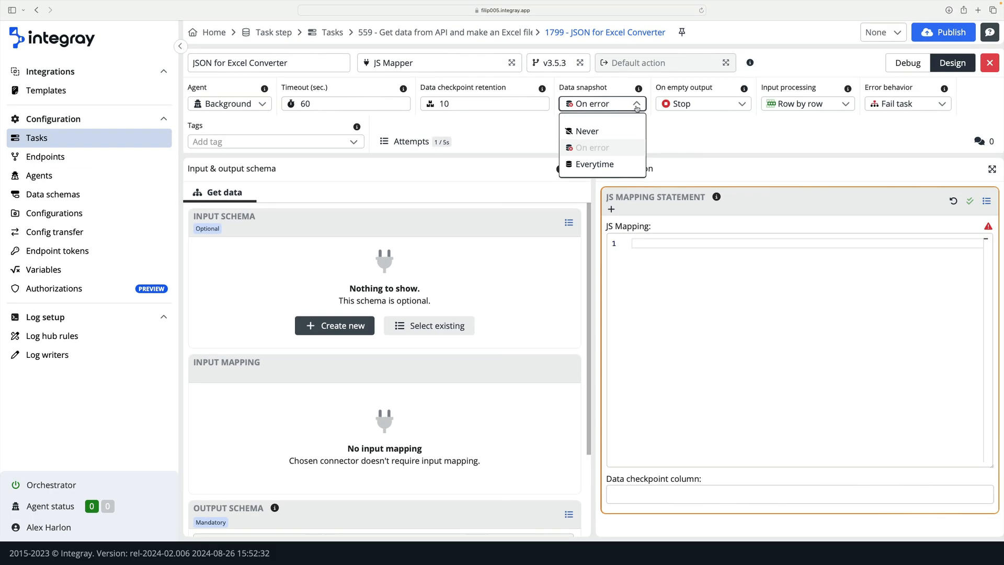
pyautogui.click(611, 133)
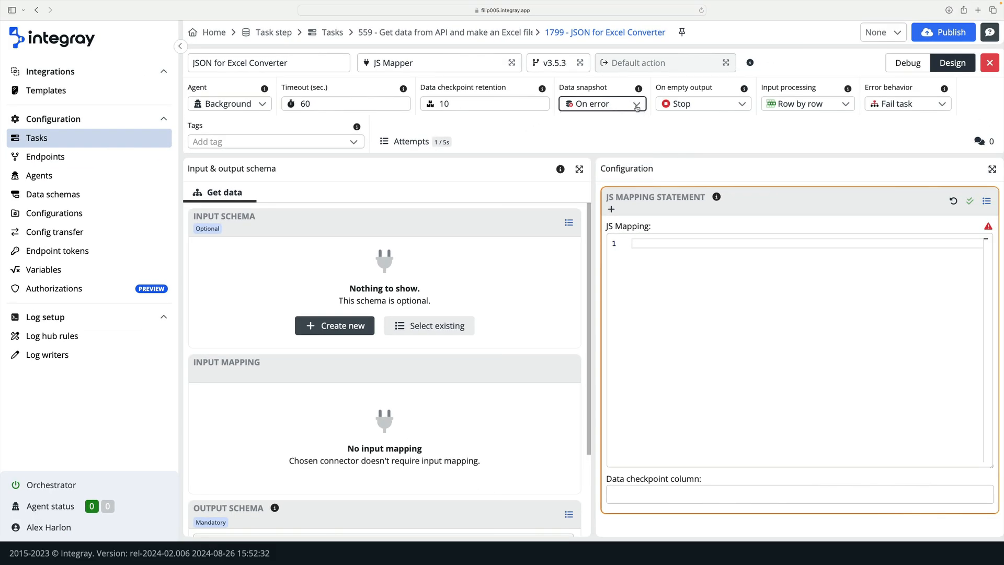
# Examine the step's empty-output and input processing options, keeping Stop and Row by row
pyautogui.click(742, 104)
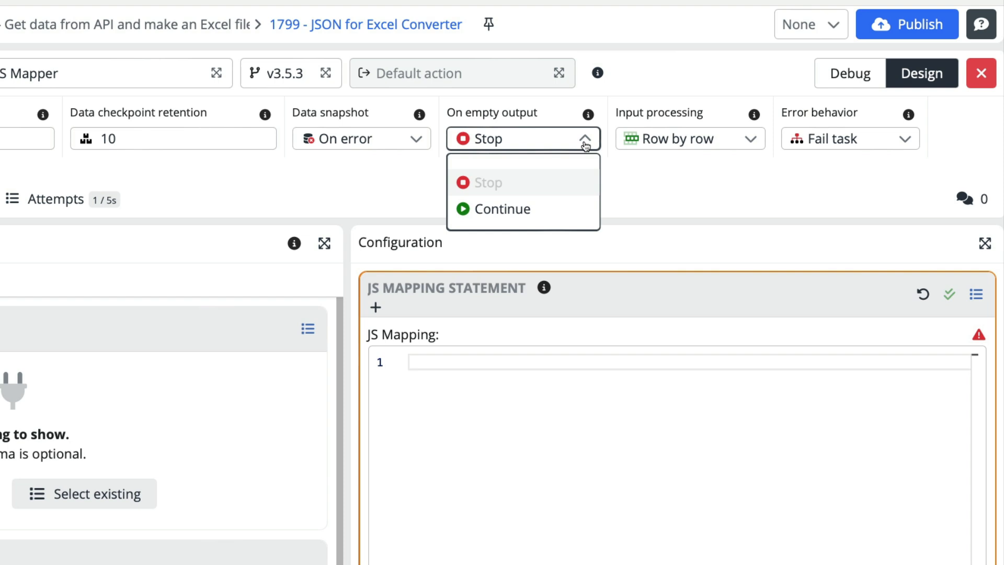
pyautogui.click(585, 145)
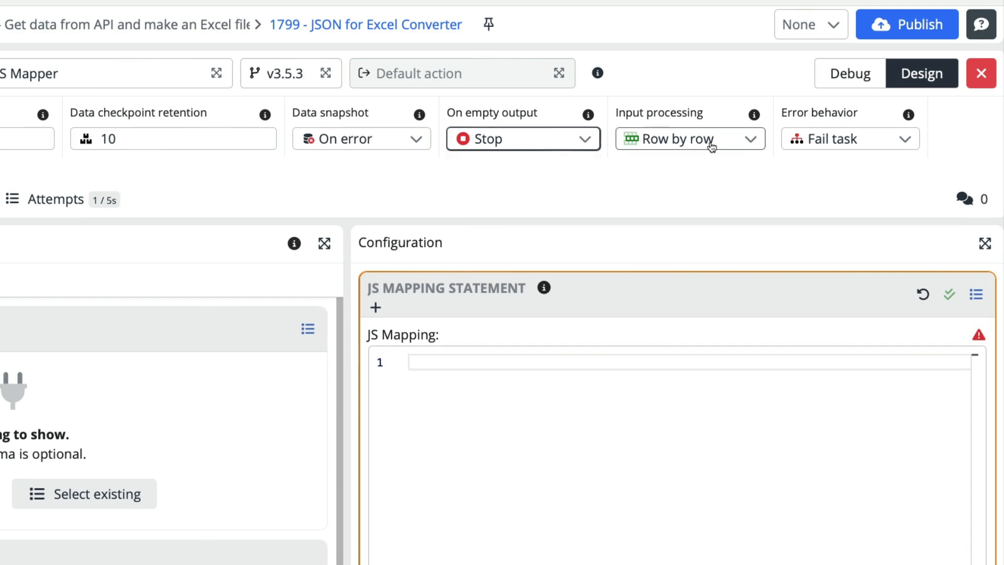
pyautogui.click(750, 142)
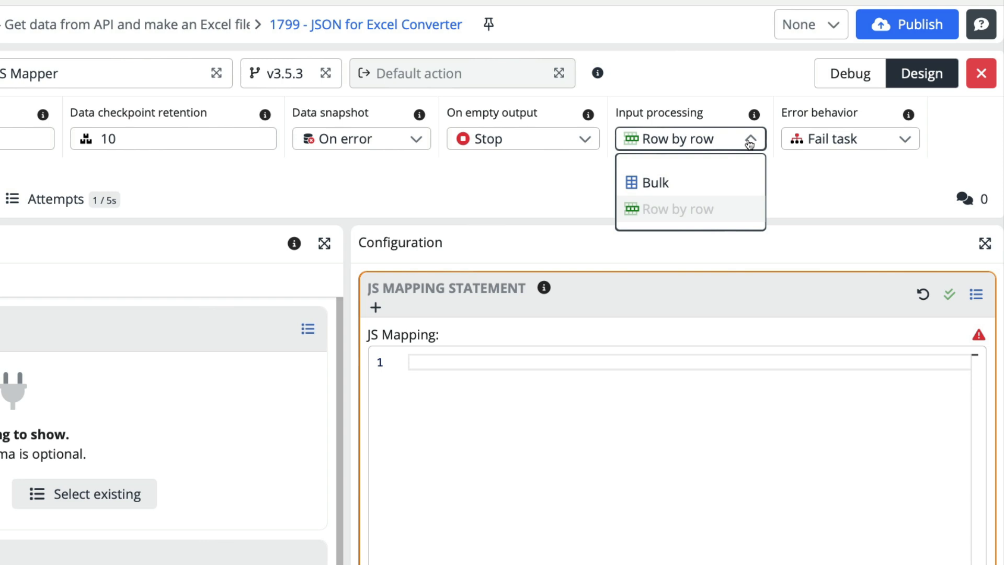
pyautogui.click(749, 142)
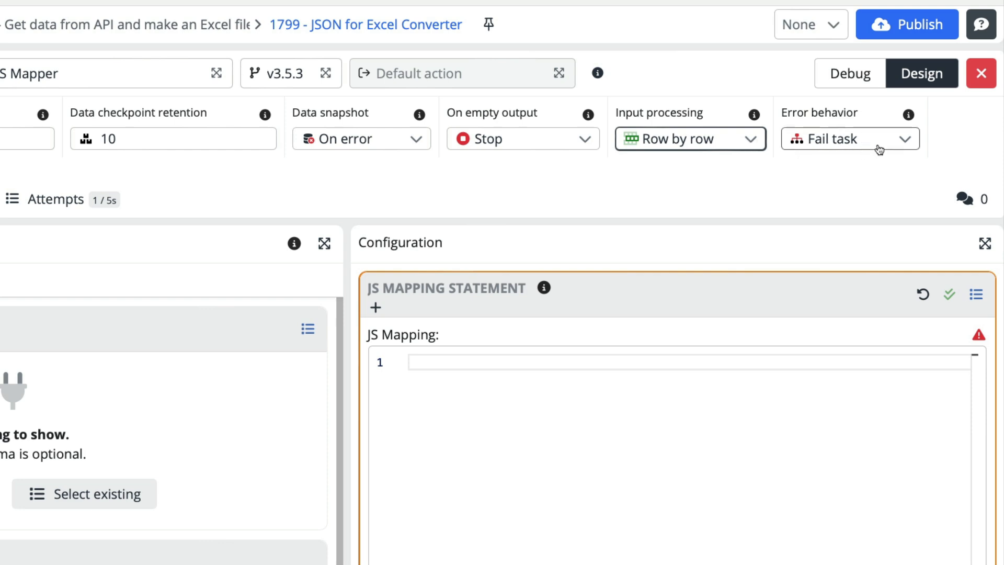
# Examine the error behavior options of the JSON for Excel Converter step, keeping Fail task
pyautogui.click(904, 144)
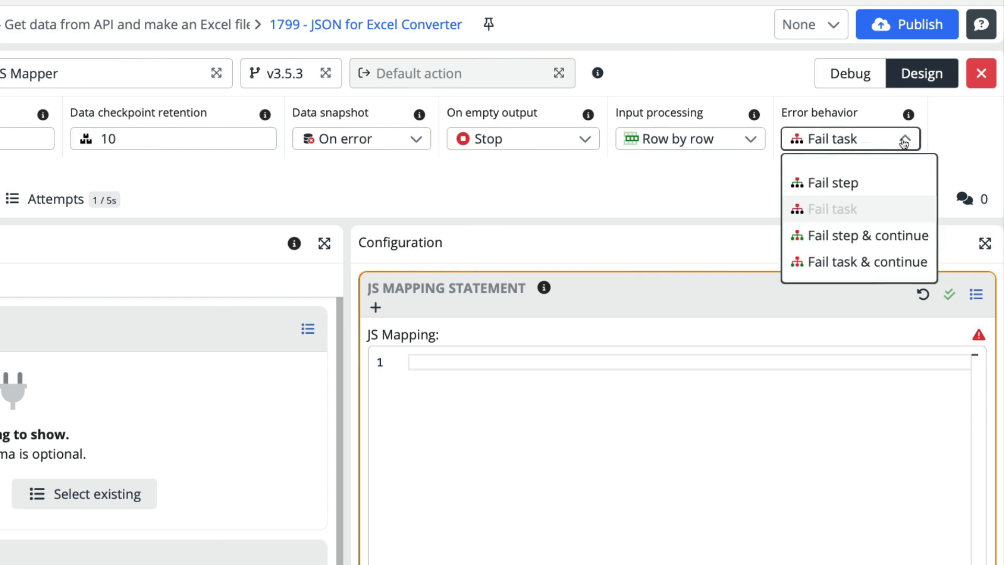
pyautogui.press('Down')
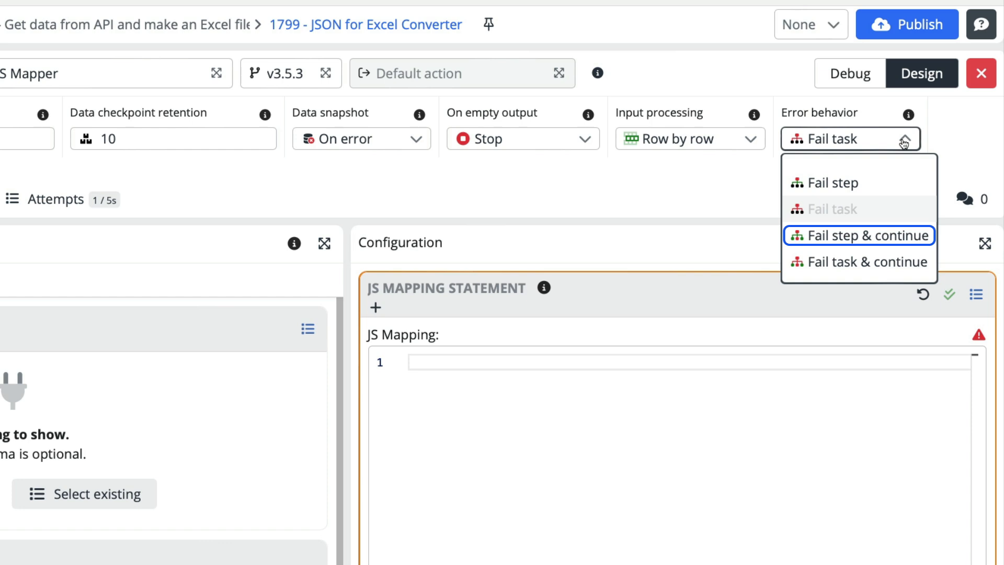
pyautogui.press('Down')
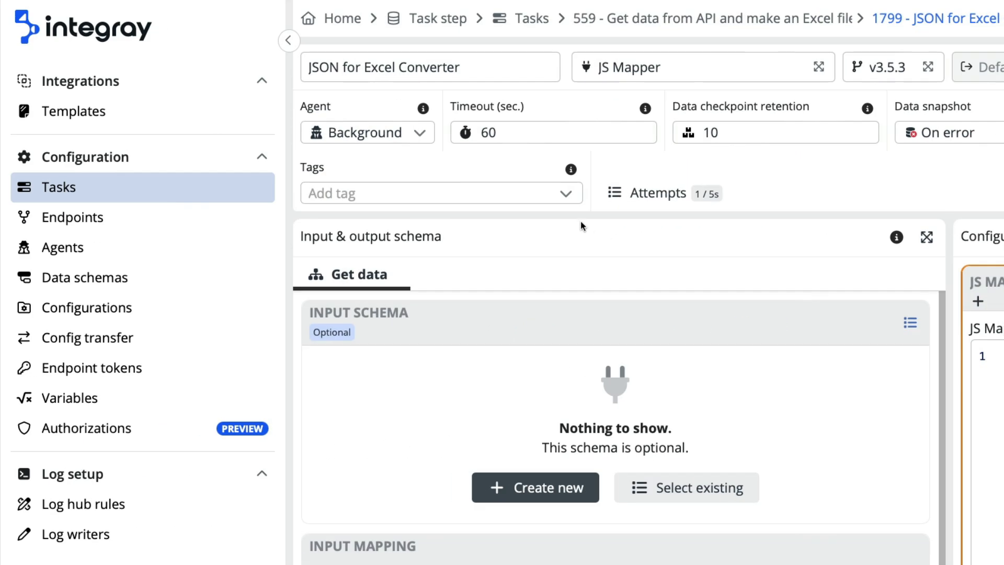
# Examine the tags available for the step, then open its settings for the number of attempts and the delay between them
pyautogui.click(564, 195)
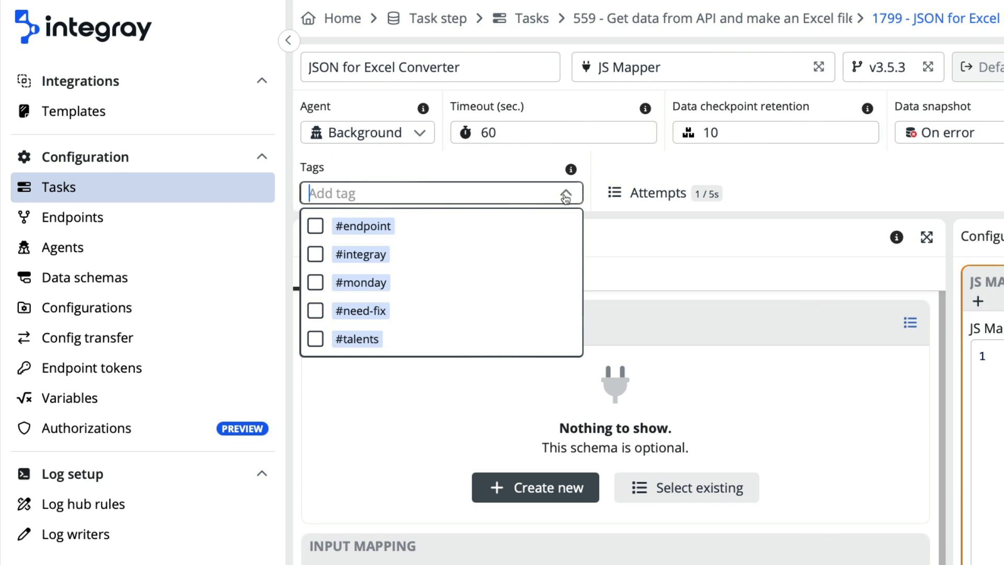
pyautogui.click(565, 197)
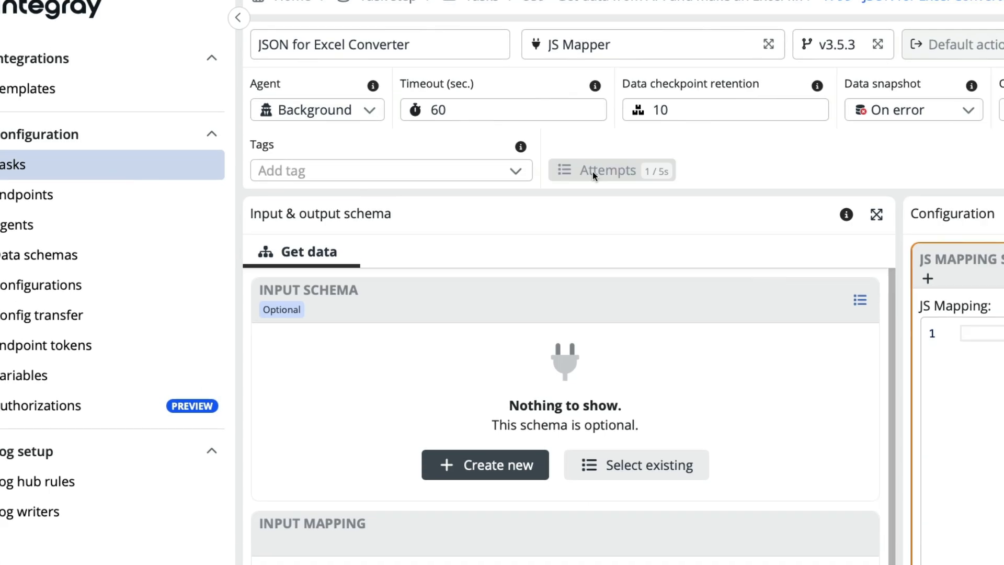
pyautogui.click(642, 193)
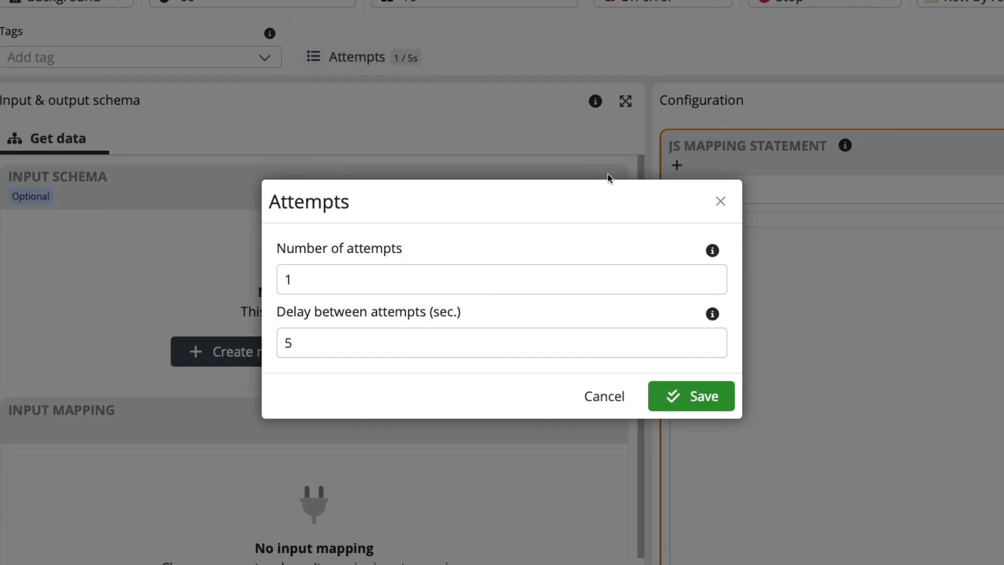
# Dismiss the attempts settings and load the existing Advanced Rest API Output (v 1.1.0) schema as the step's input schema
pyautogui.click(720, 203)
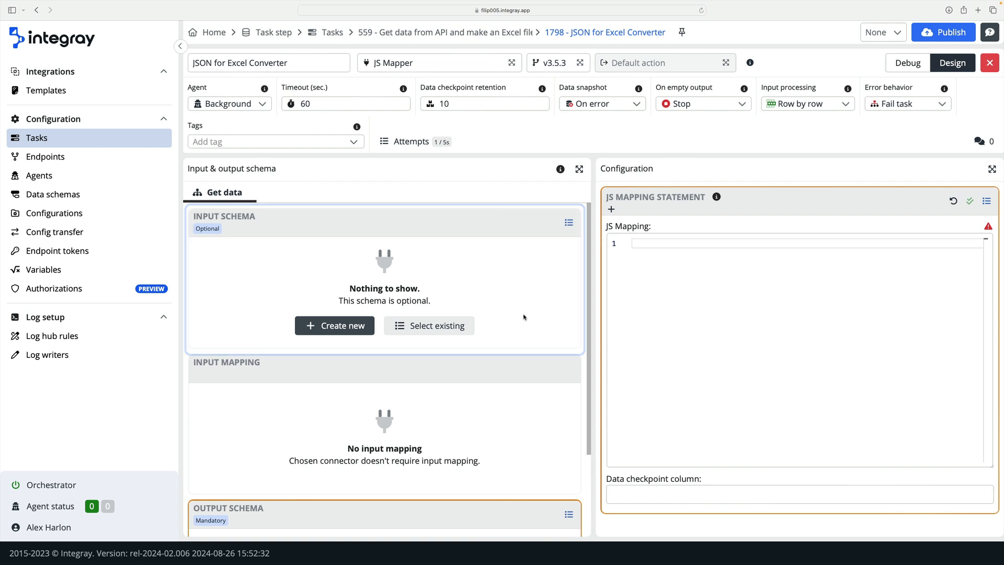
pyautogui.scroll(-2, 524, 317)
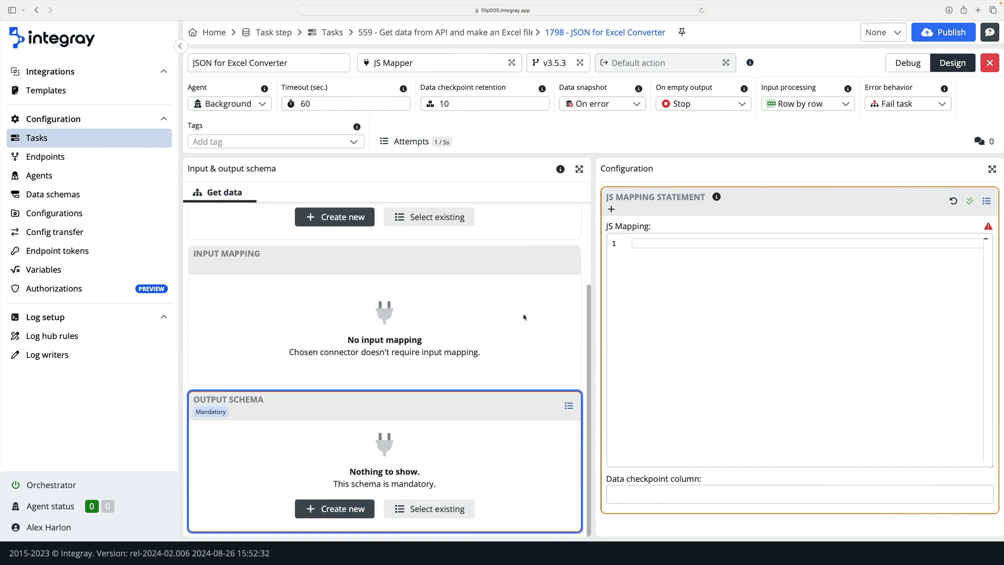
pyautogui.scroll(2, 523, 317)
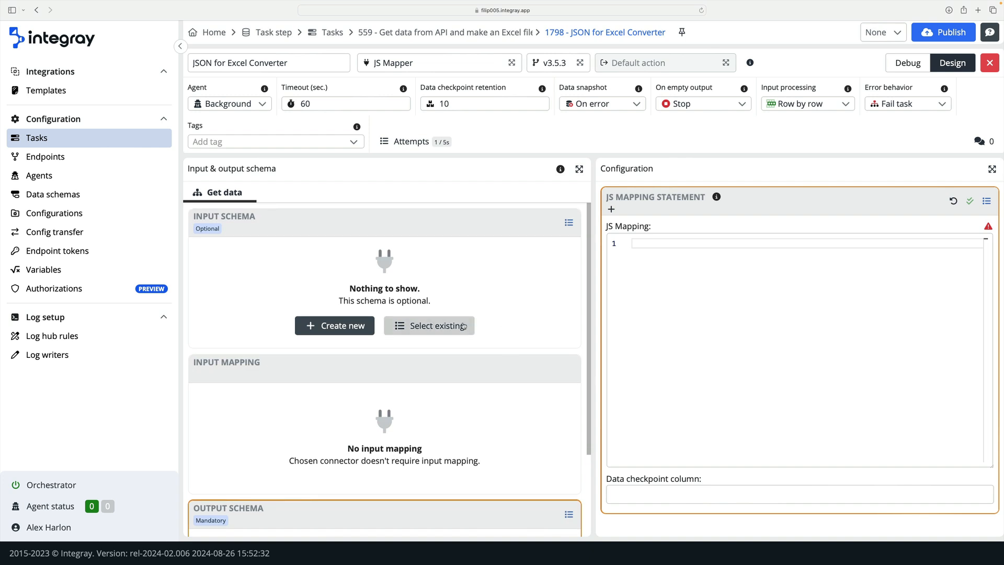
pyautogui.click(462, 326)
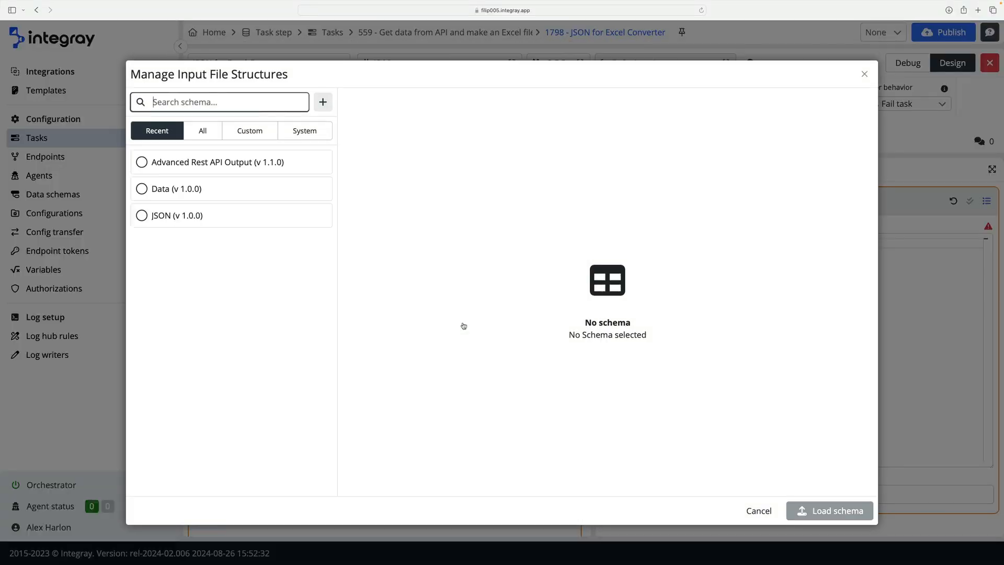
pyautogui.click(313, 167)
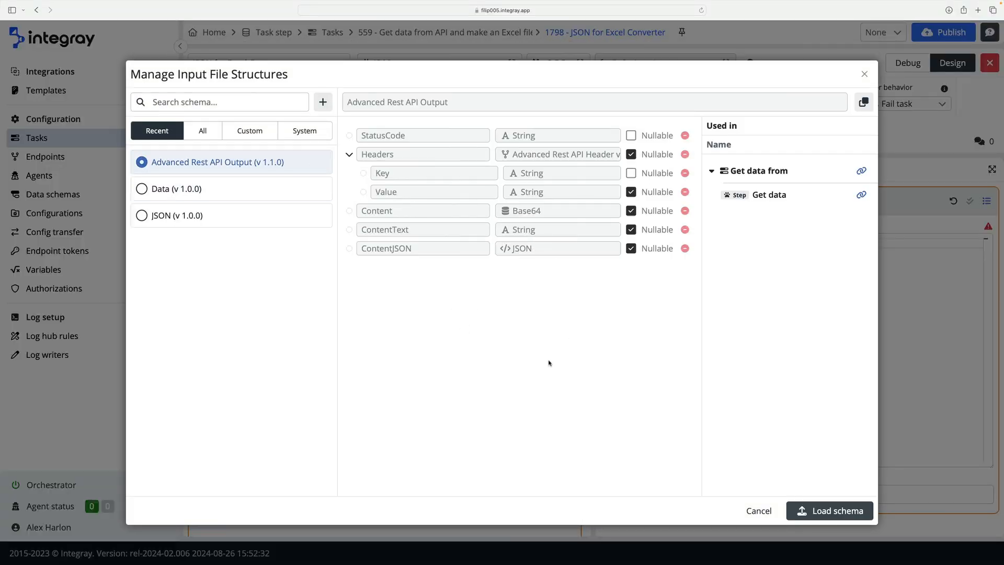
pyautogui.click(787, 507)
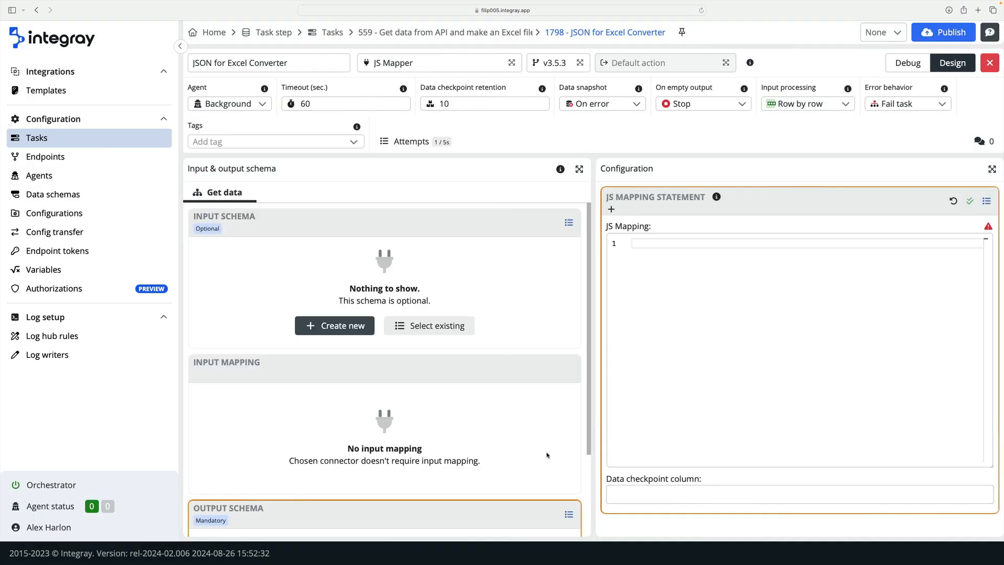
# Load the existing JSON (v 1.0.0) schema as the mandatory output schema of the step
pyautogui.scroll(-4, 533, 452)
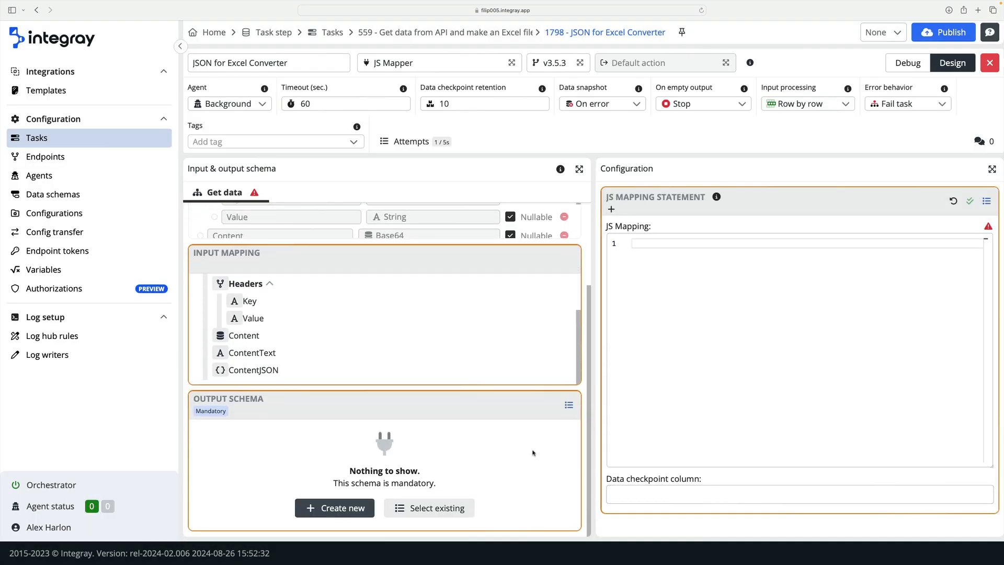
pyautogui.click(567, 408)
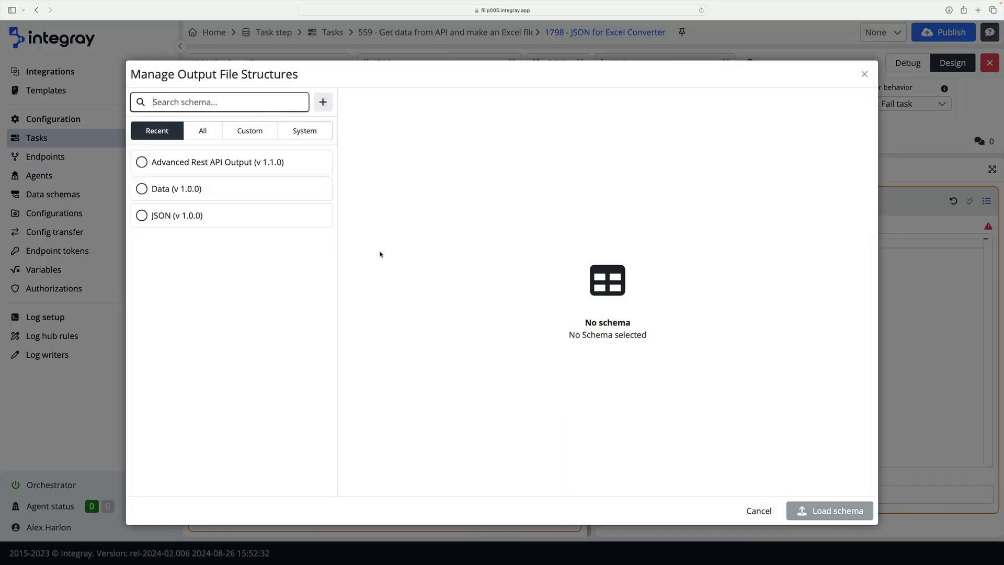
pyautogui.click(323, 222)
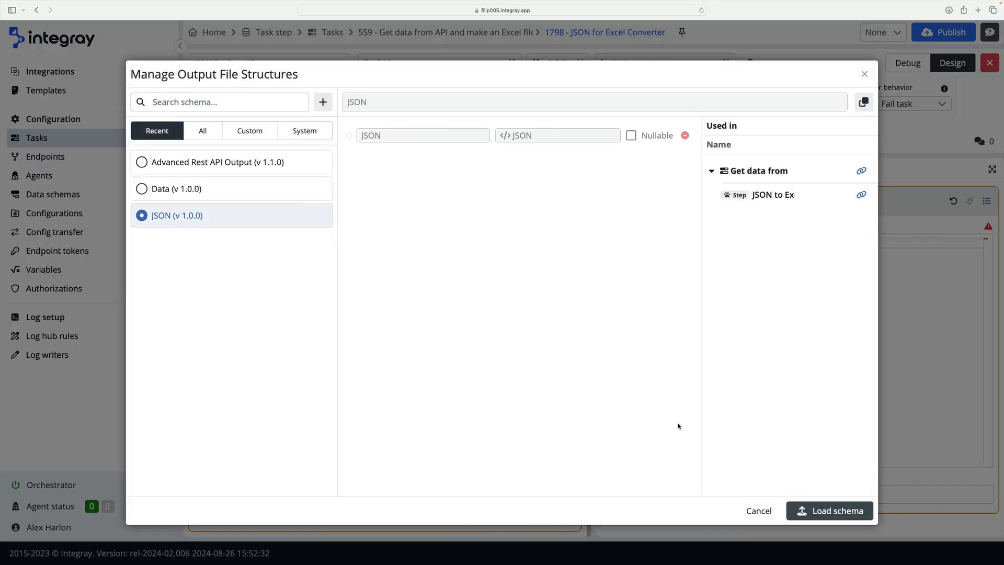
pyautogui.click(816, 510)
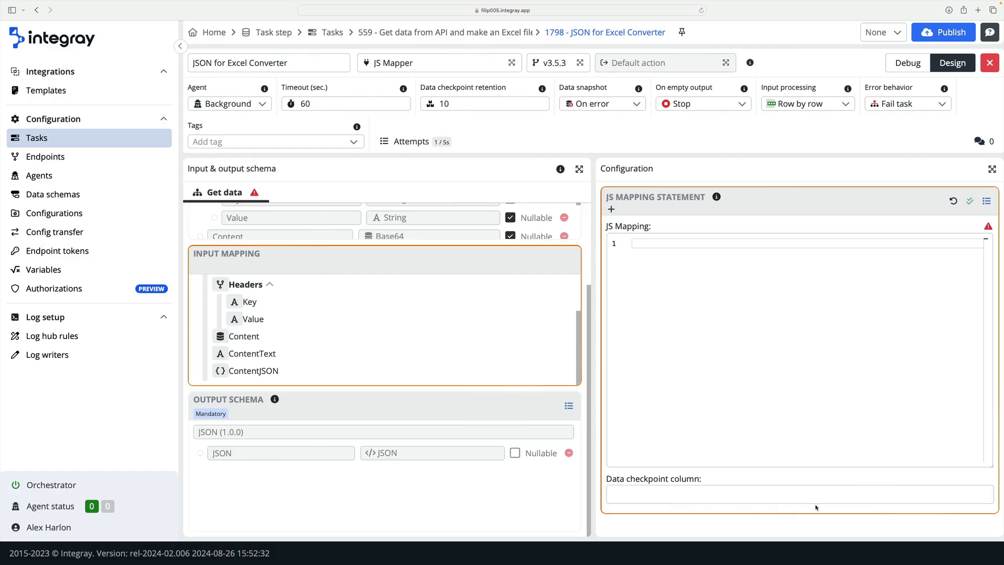
# Map the Get data StatusCode to the StatusCode input, and auto-map Headers, Content, ContentText and ContentJSON to their matching fields
pyautogui.scroll(3, 556, 448)
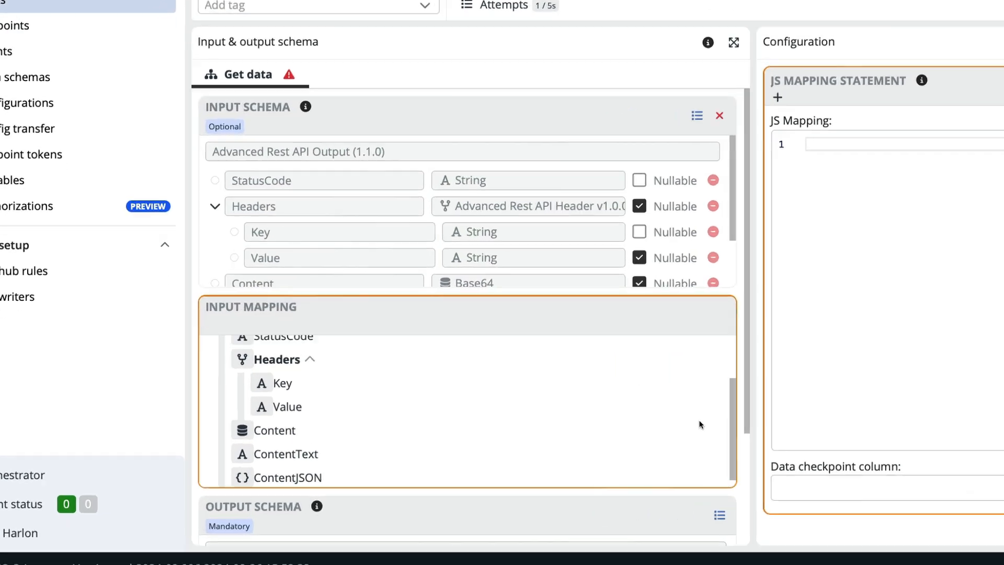
pyautogui.scroll(2, 554, 448)
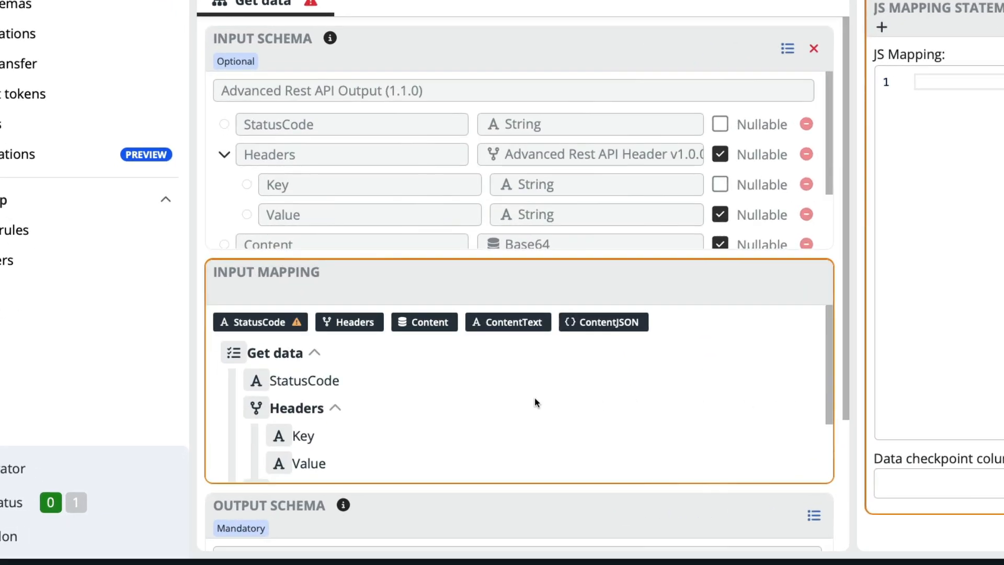
pyautogui.click(353, 379)
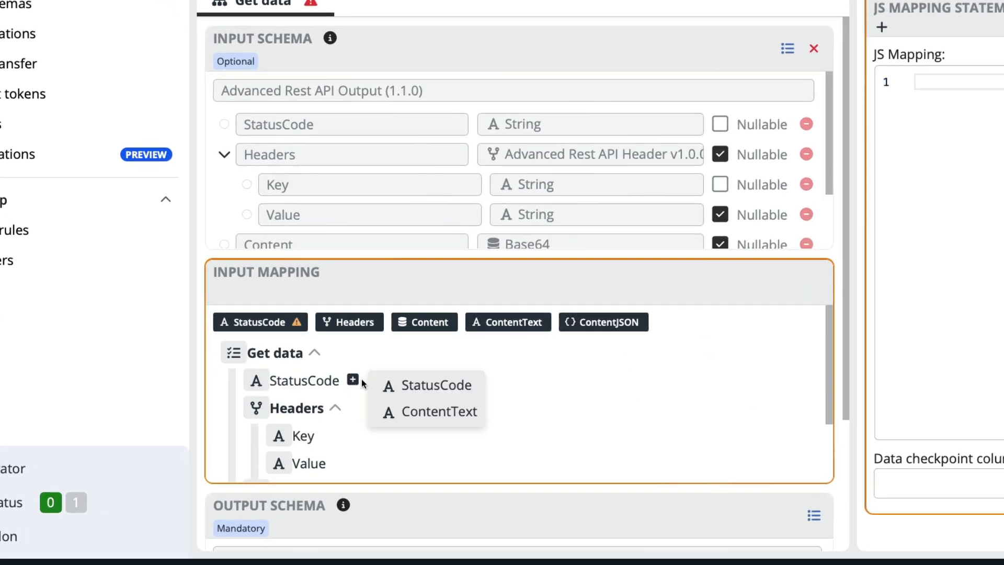
pyautogui.click(392, 386)
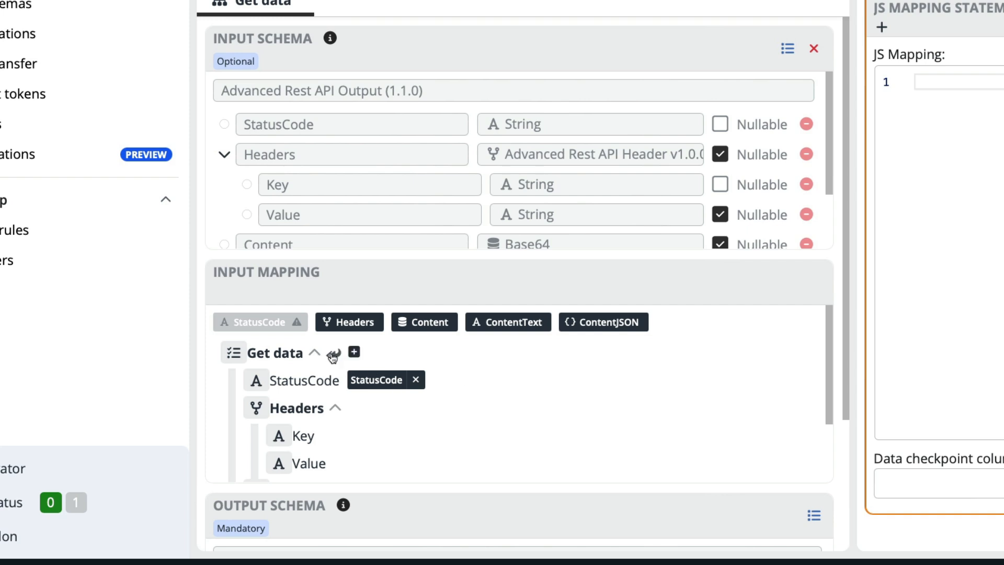
pyautogui.click(333, 354)
pyautogui.scroll(-3, 342, 443)
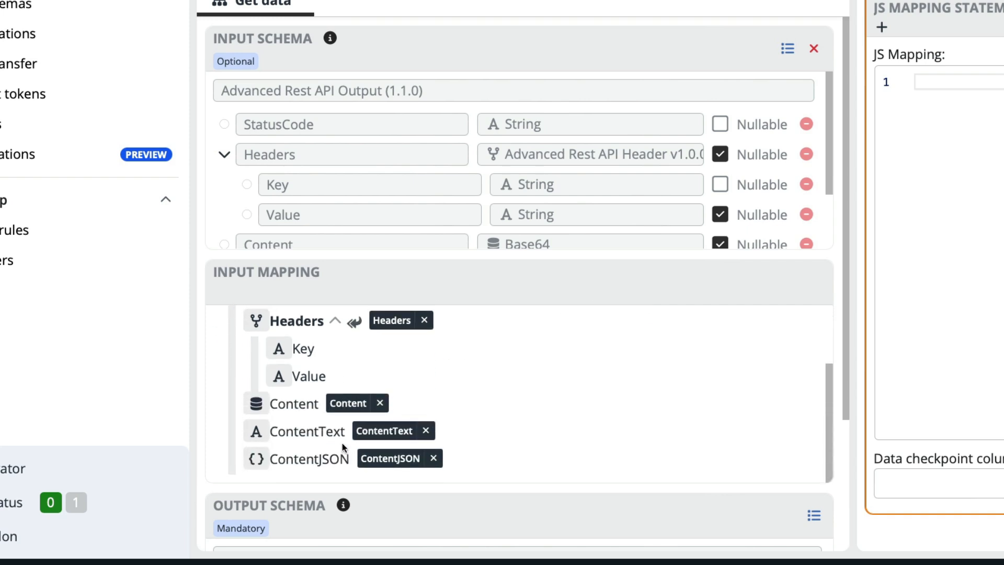
pyautogui.scroll(3, 342, 443)
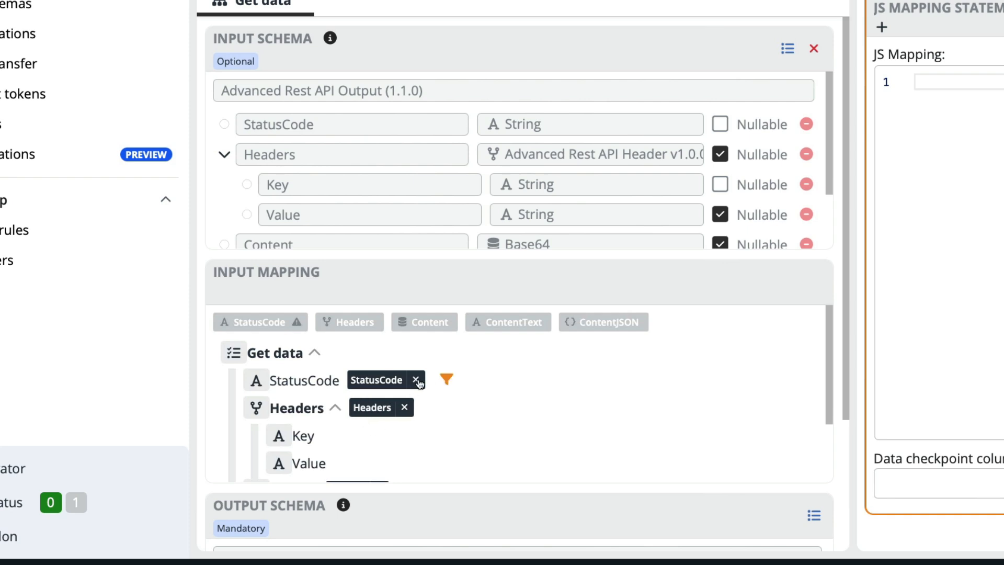
# Add a filter on the mapped StatusCode field in the input mapping with the condition not equals 404
pyautogui.click(447, 379)
pyautogui.scroll(-2, 502, 417)
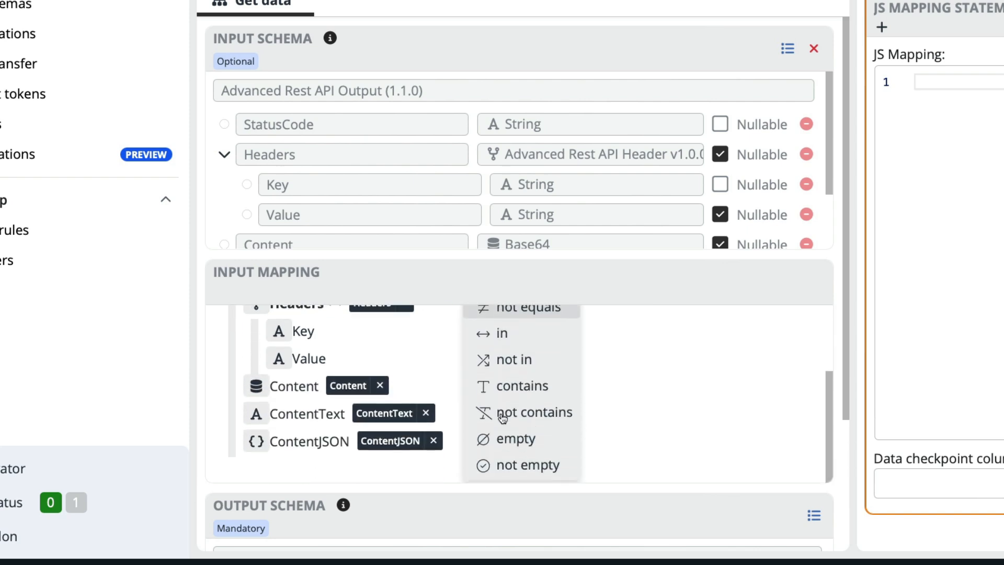
pyautogui.scroll(2, 502, 417)
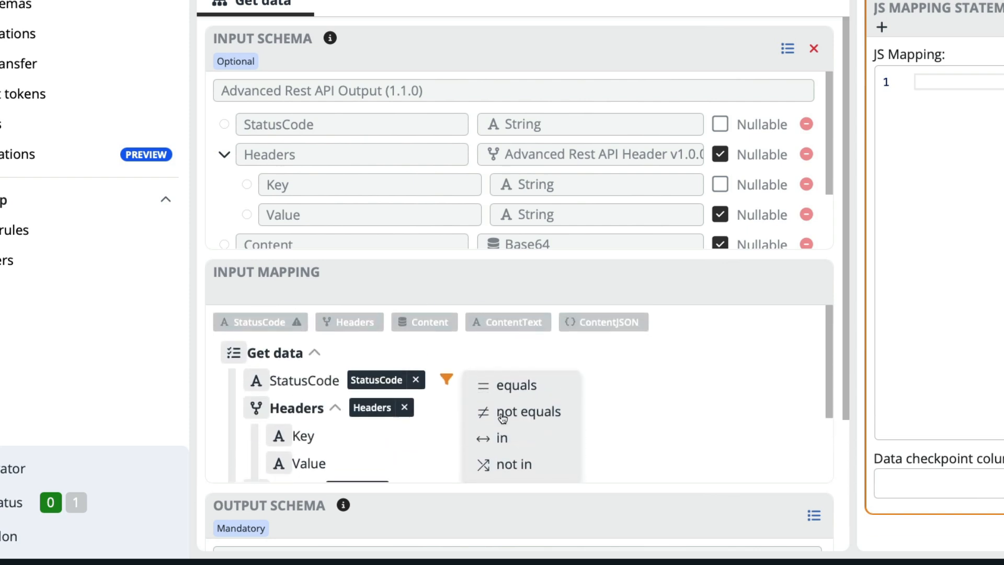
pyautogui.click(503, 417)
pyautogui.write('404')
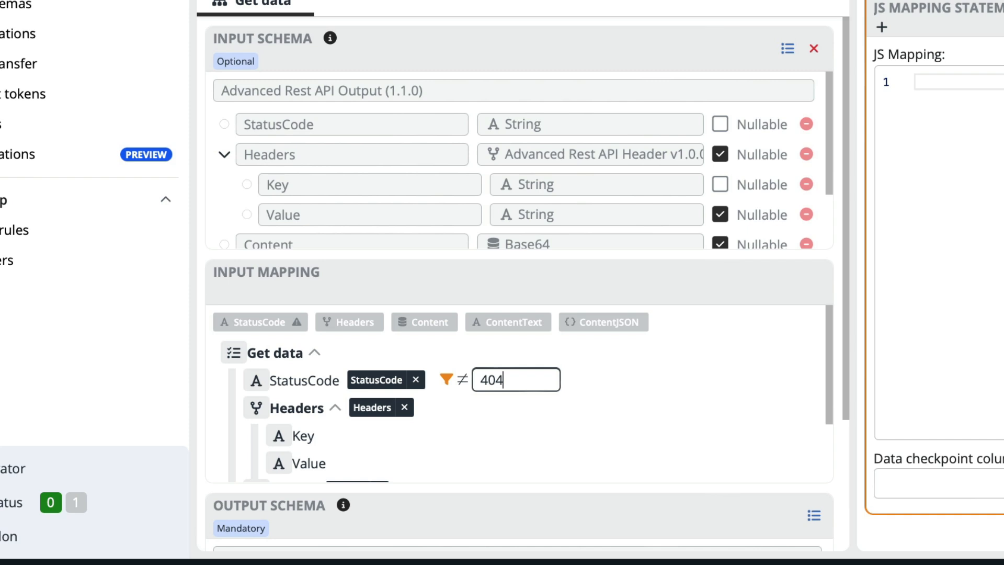
pyautogui.press('Return')
pyautogui.scroll(-2, 844, 376)
pyautogui.scroll(-2, 844, 377)
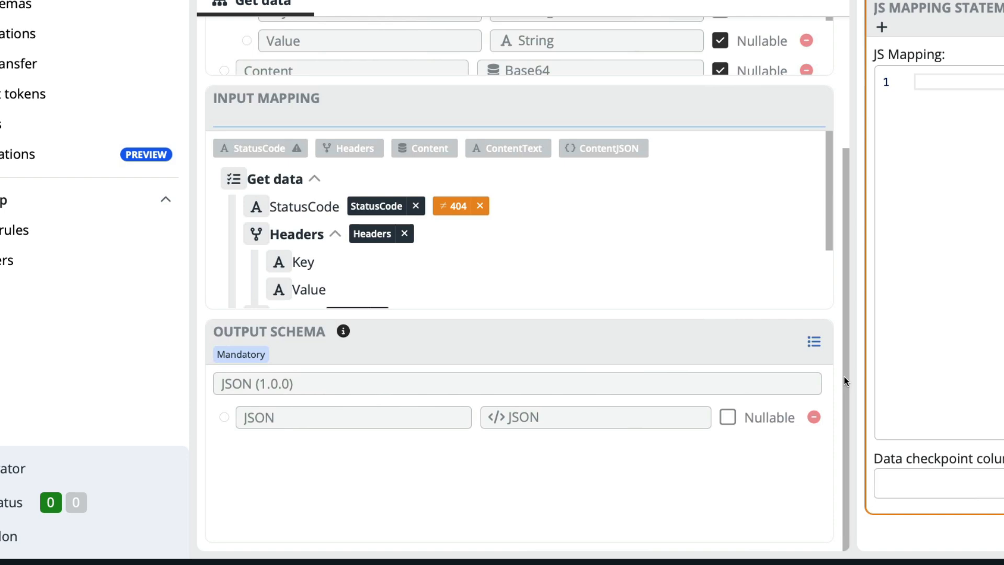
pyautogui.scroll(3, 844, 375)
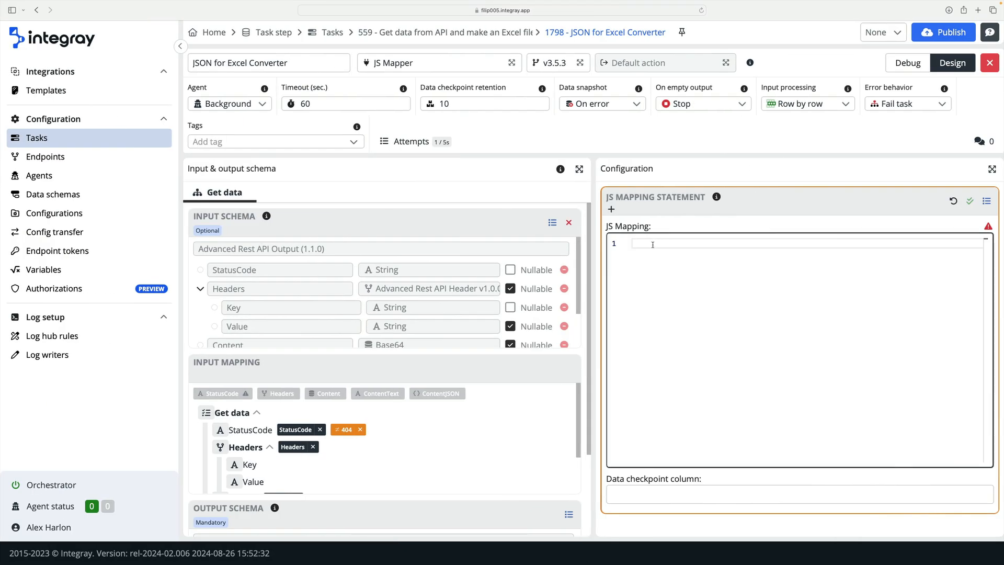
# Paste the prepared JS mapping code that turns ContentJSON into Excel sheet data, and save it as the private configuration JSON for Excel Converter
pyautogui.press('super+v')
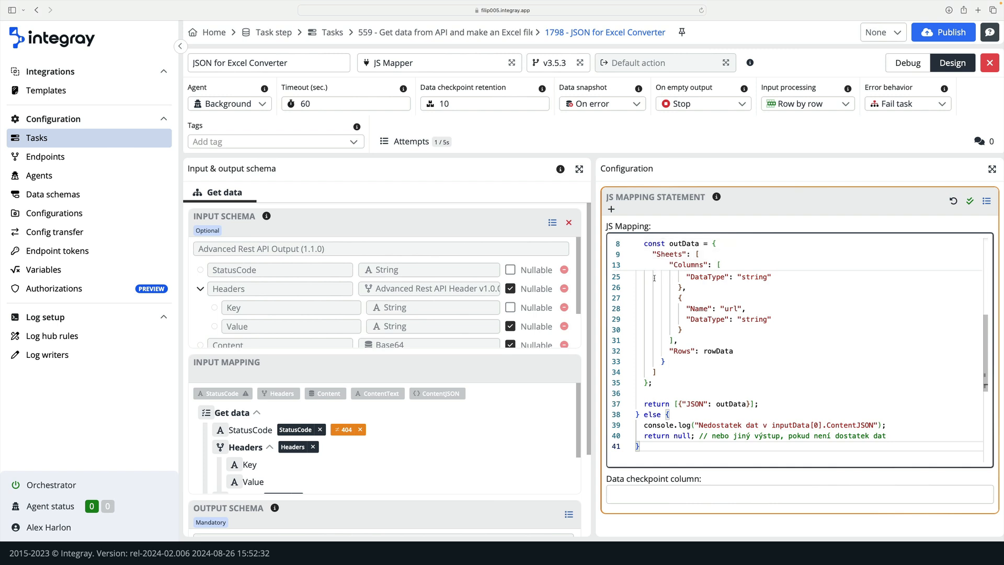
pyautogui.scroll(5, 654, 261)
pyautogui.scroll(1, 654, 278)
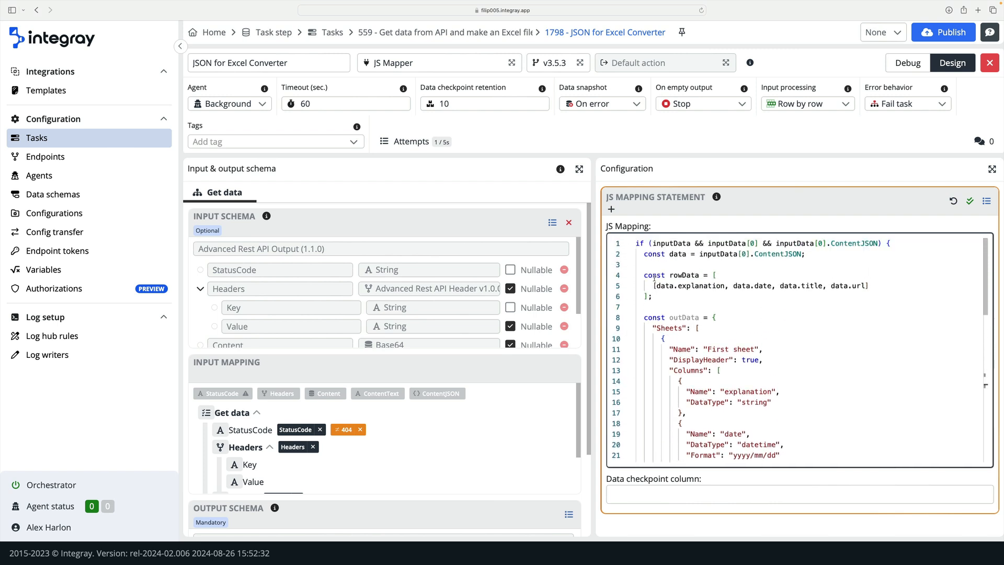
pyautogui.click(969, 202)
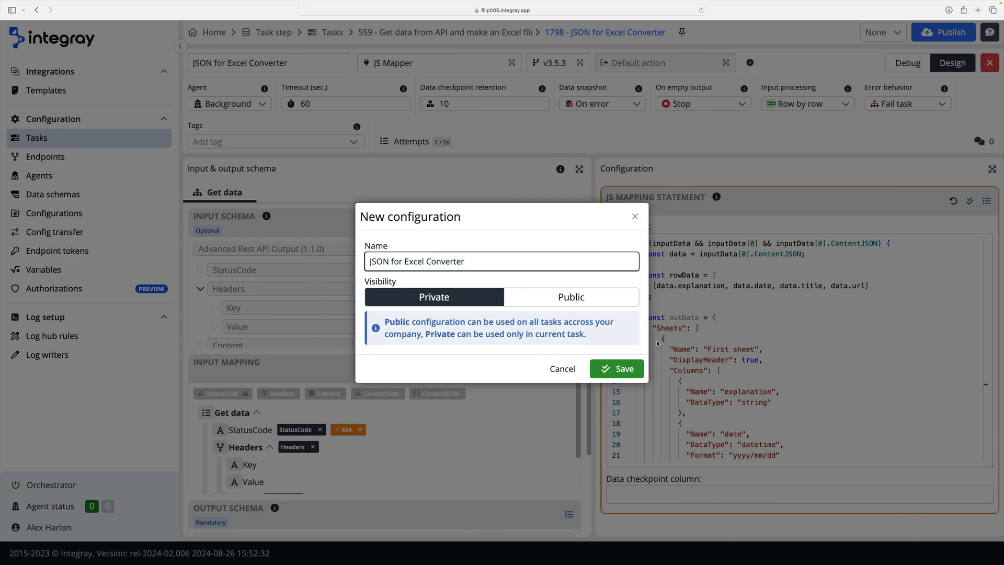
pyautogui.click(631, 366)
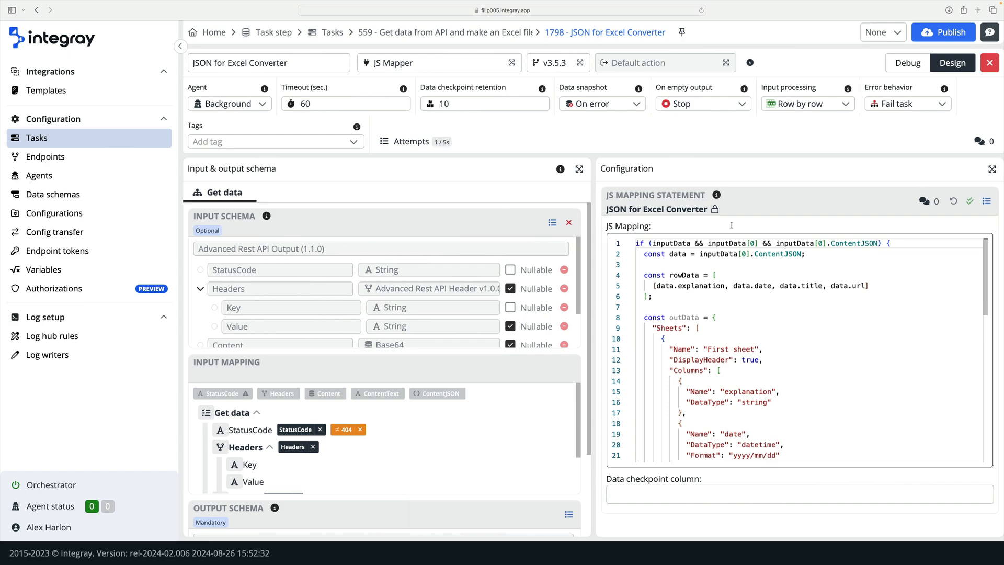
# Publish the JSON for Excel Converter task step and dismiss the publishing summary
pyautogui.click(927, 34)
pyautogui.click(553, 323)
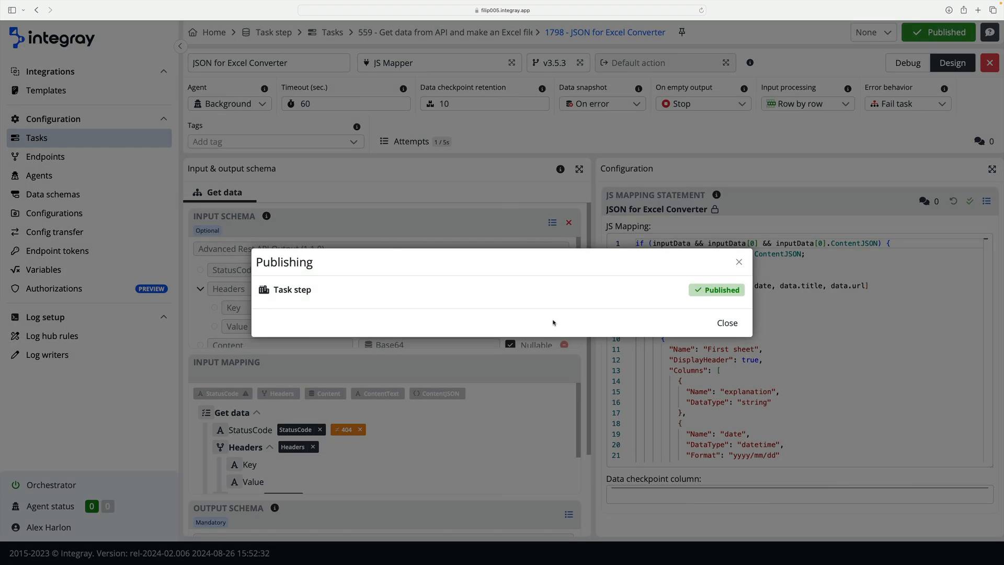
pyautogui.click(724, 321)
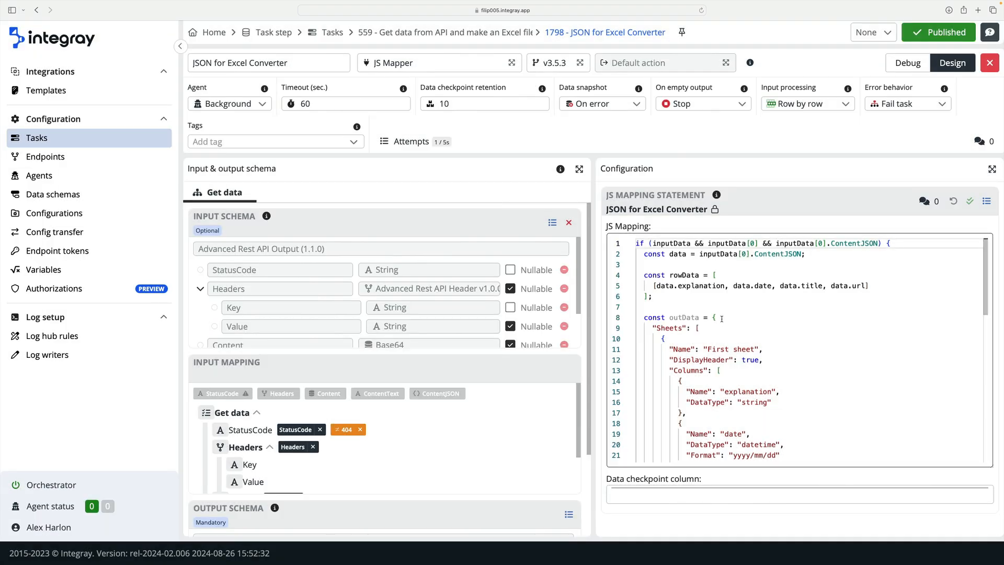
# Return to the task Get data from API and make an Excel file, start it, and show its run history
pyautogui.click(990, 62)
pyautogui.click(872, 63)
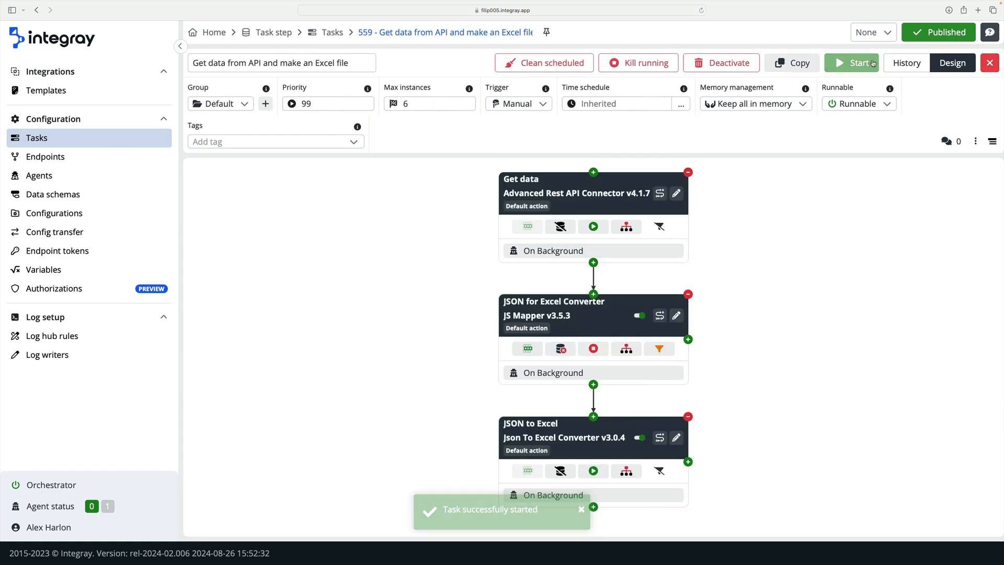
pyautogui.click(900, 64)
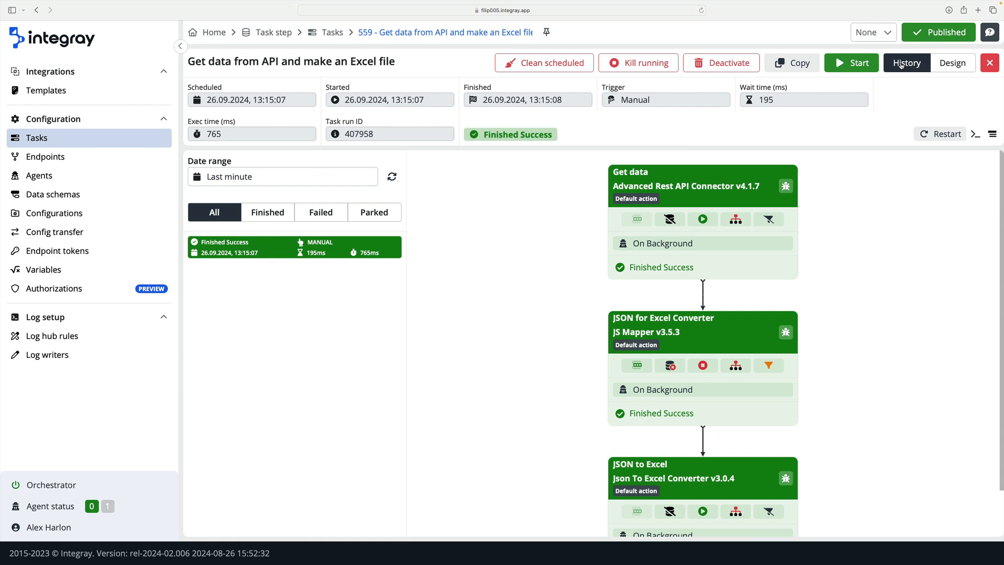